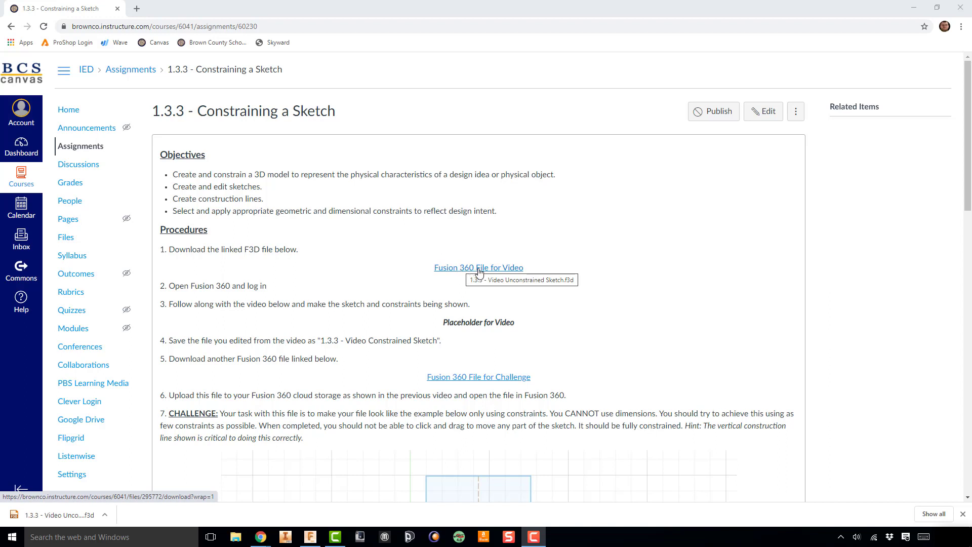
# Download the Fusion 360 File for Video from the assignment page and locate it in the Downloads folder.
pyautogui.click(478, 272)
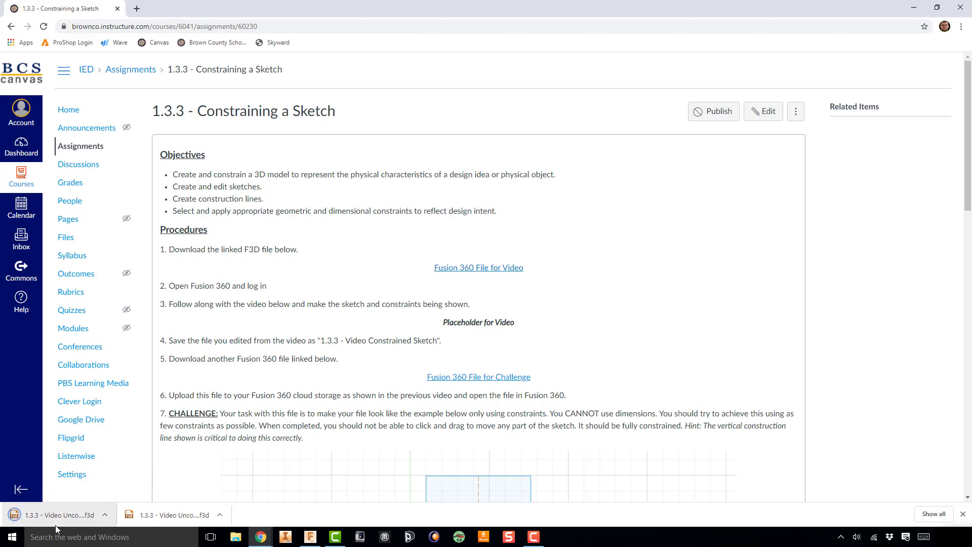
pyautogui.click(105, 515)
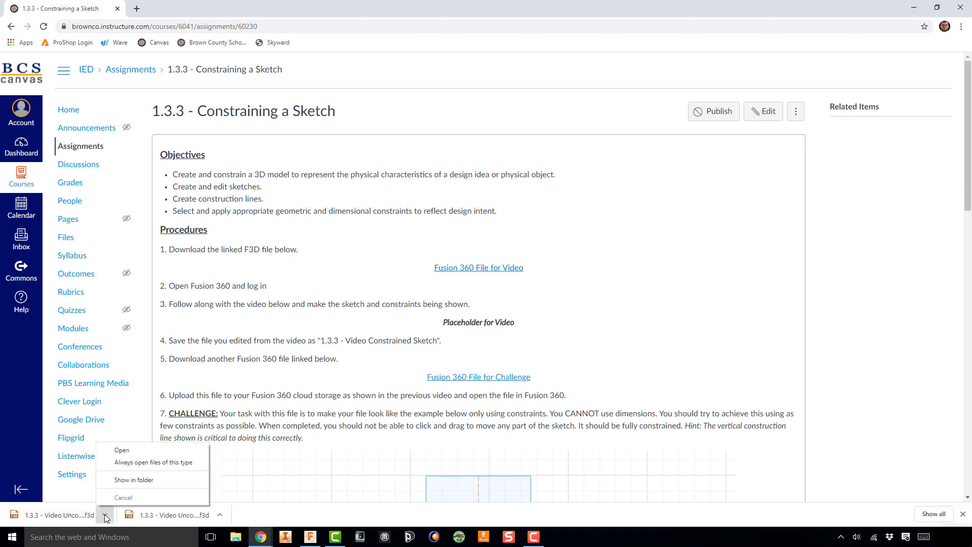
pyautogui.click(134, 480)
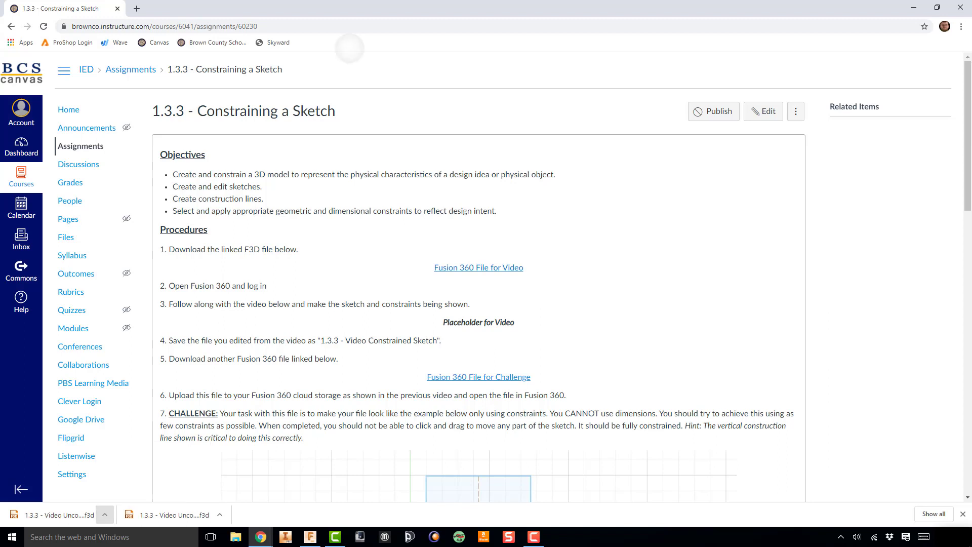
pyautogui.click(105, 515)
pyautogui.click(132, 479)
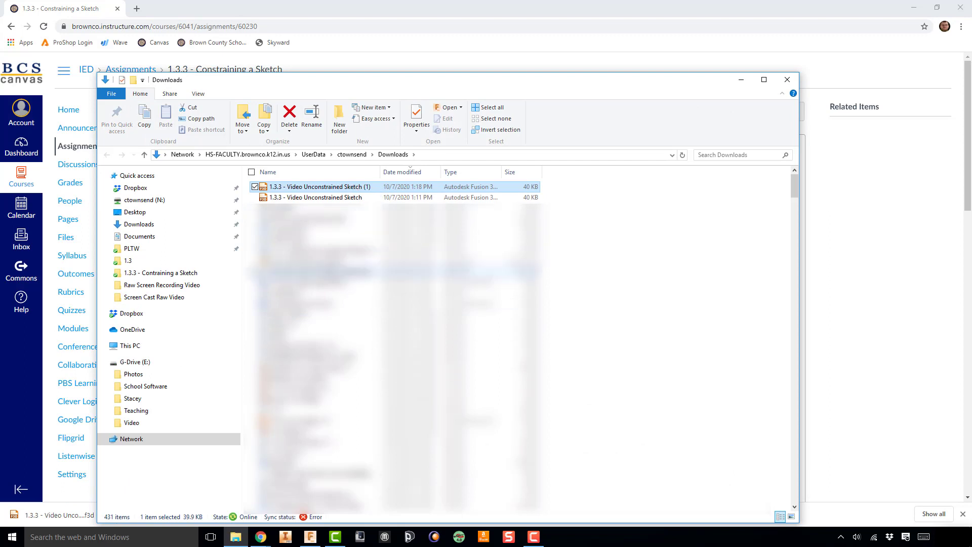
pyautogui.click(350, 197)
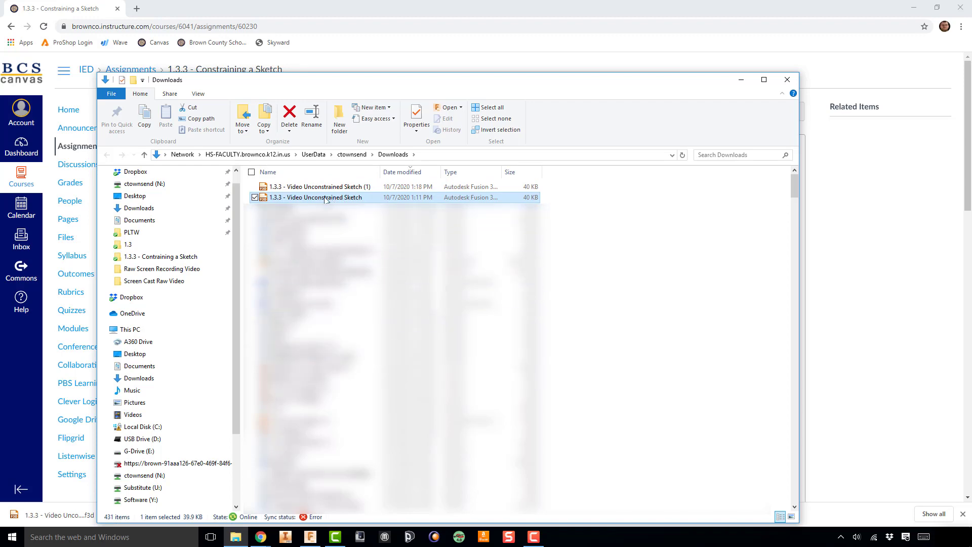
pyautogui.click(789, 81)
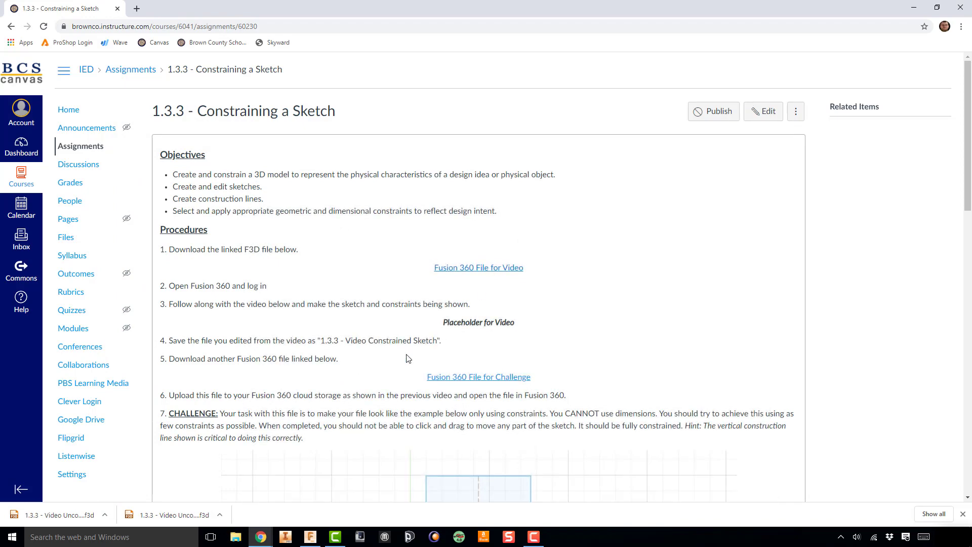
# Switch to Fusion 360 and open the 1.3.3 folder inside the IED folder of the PLTW project.
pyautogui.click(311, 536)
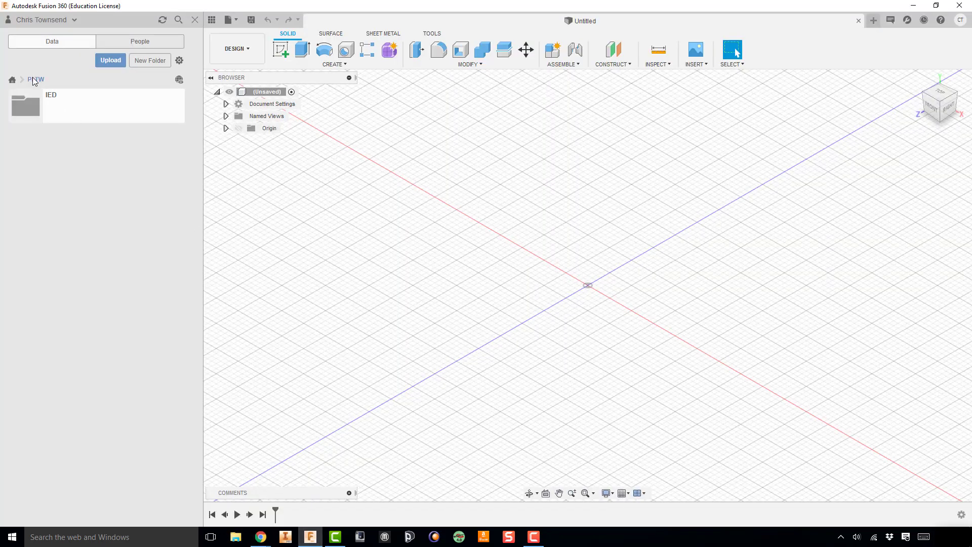
pyautogui.click(78, 108)
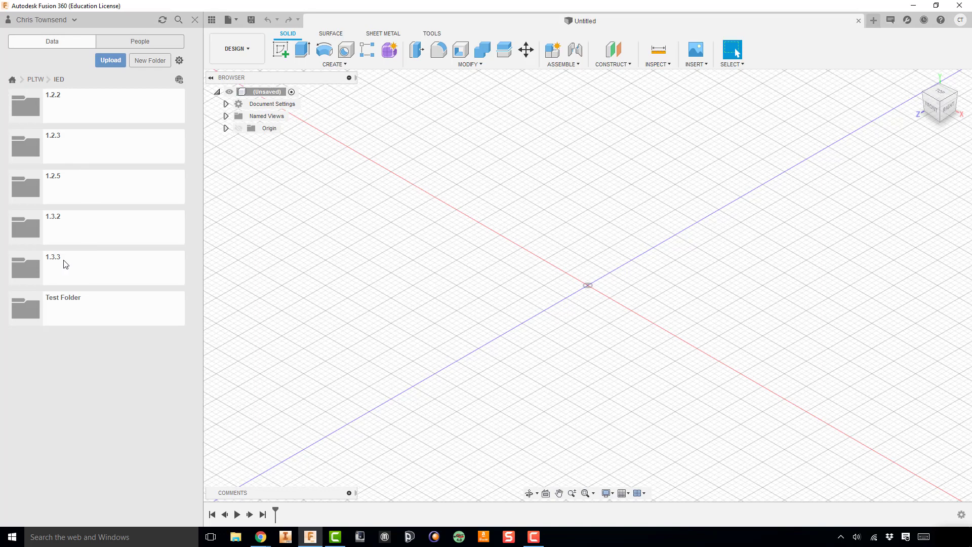
pyautogui.click(71, 261)
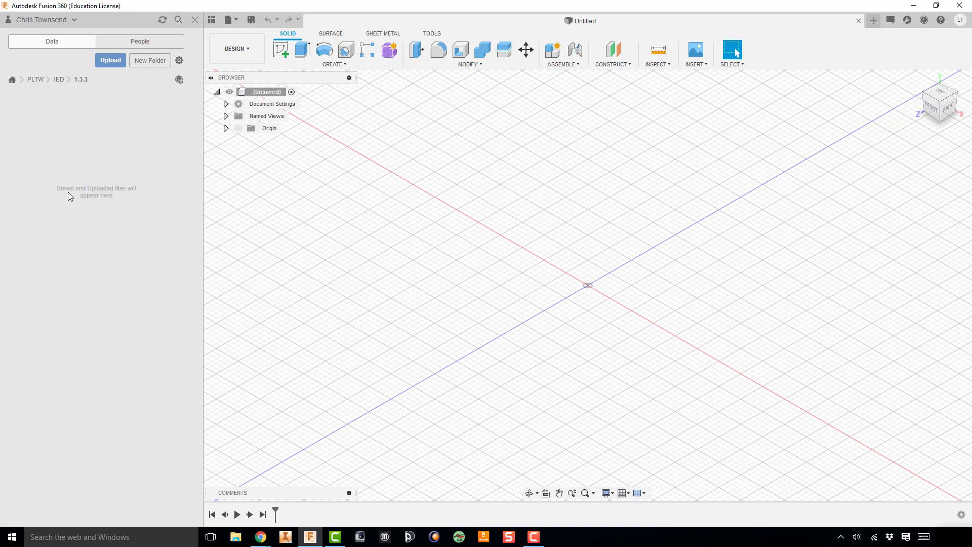
# Upload the file 1.3.3 - Video Unconstrained Sketch from Downloads into the 1.3.3 project folder.
pyautogui.click(110, 61)
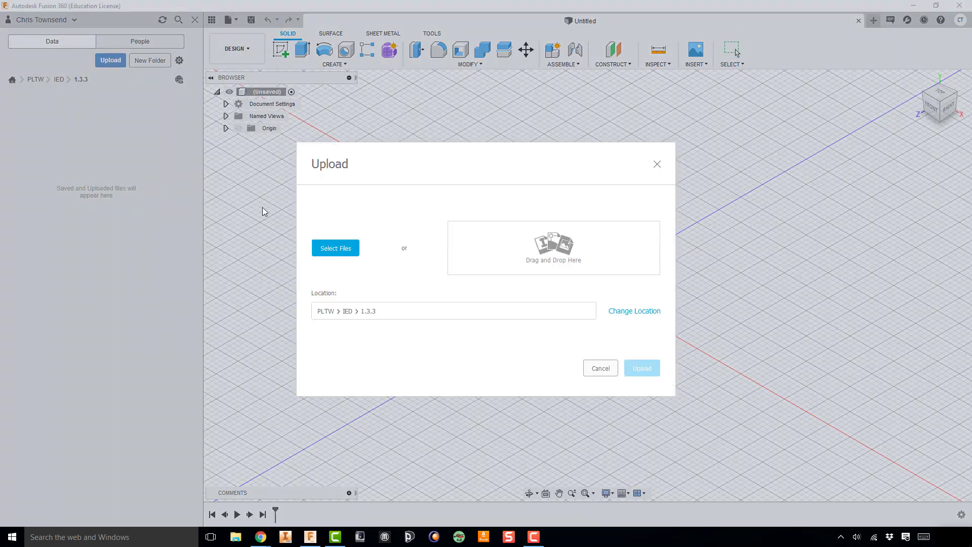
pyautogui.click(334, 248)
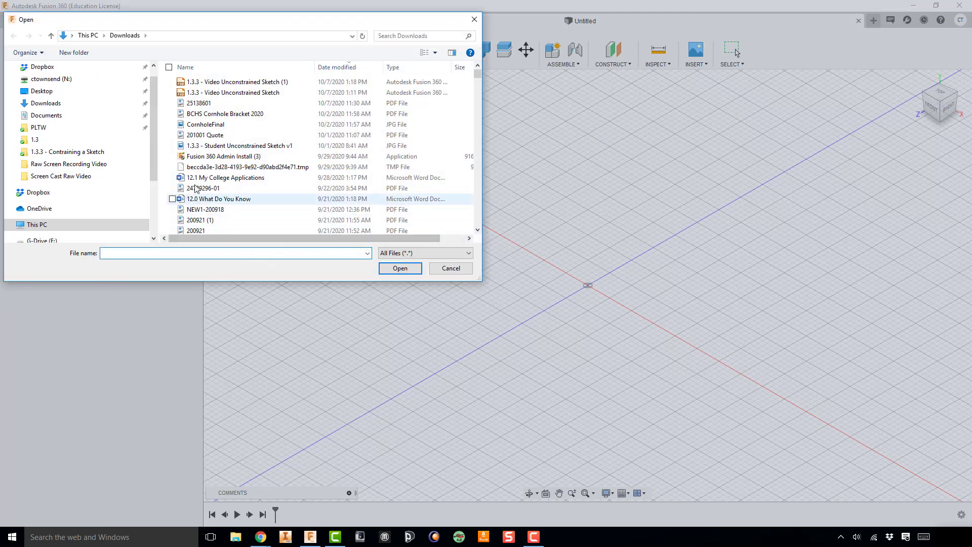
pyautogui.scroll(1, 90, 107)
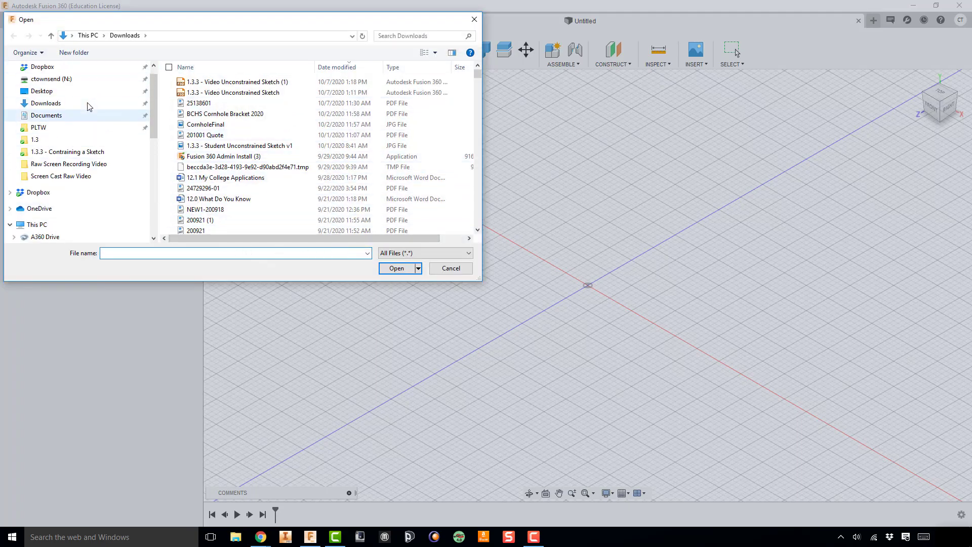
pyautogui.scroll(1, 88, 112)
pyautogui.click(66, 122)
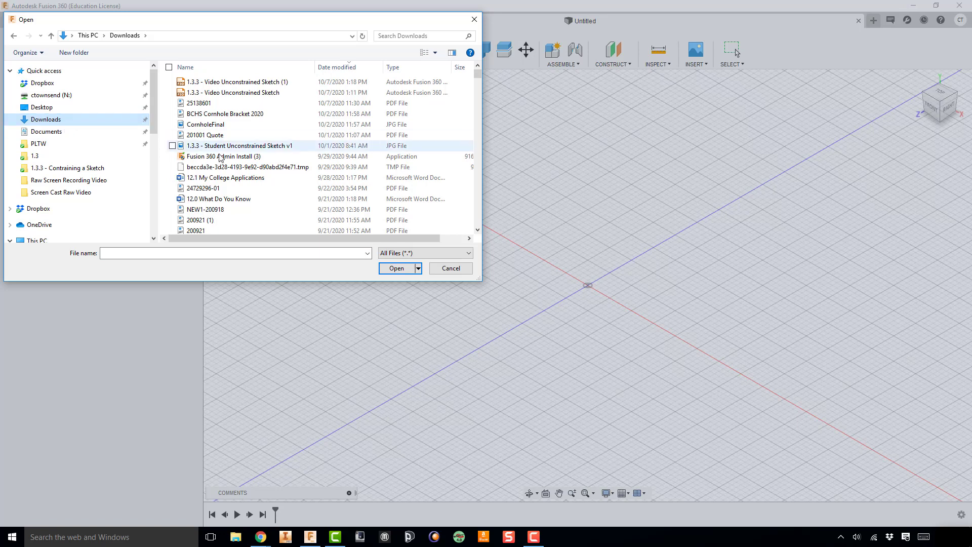
pyautogui.click(256, 93)
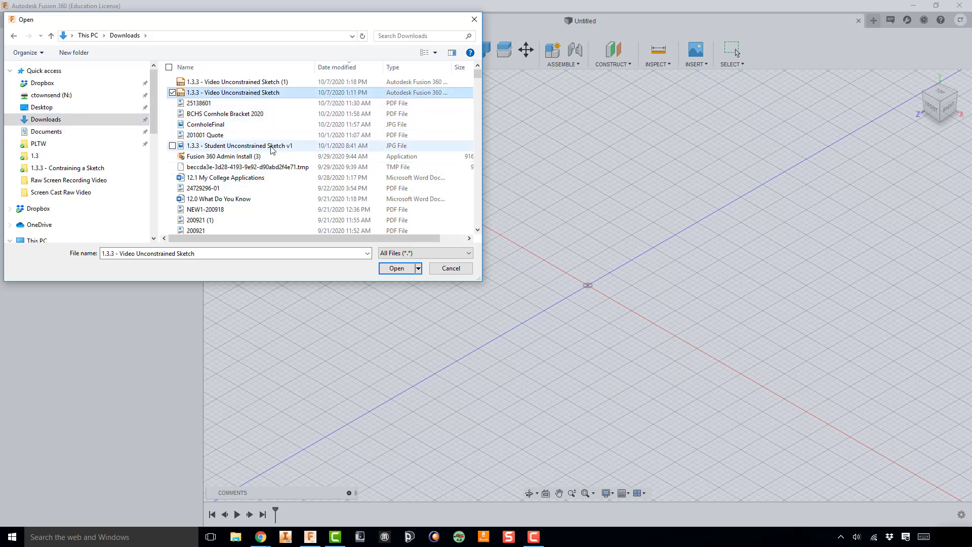
pyautogui.click(397, 270)
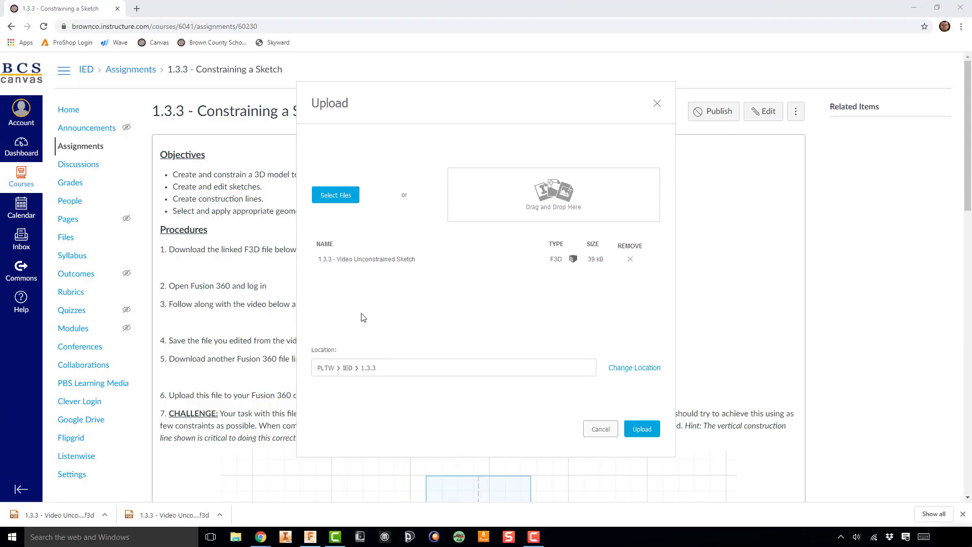
pyautogui.click(642, 430)
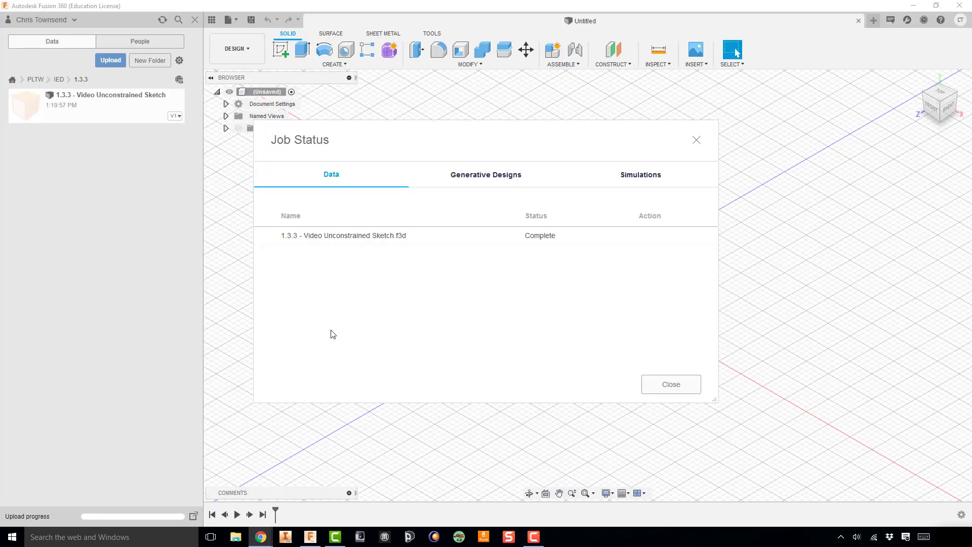
pyautogui.click(665, 385)
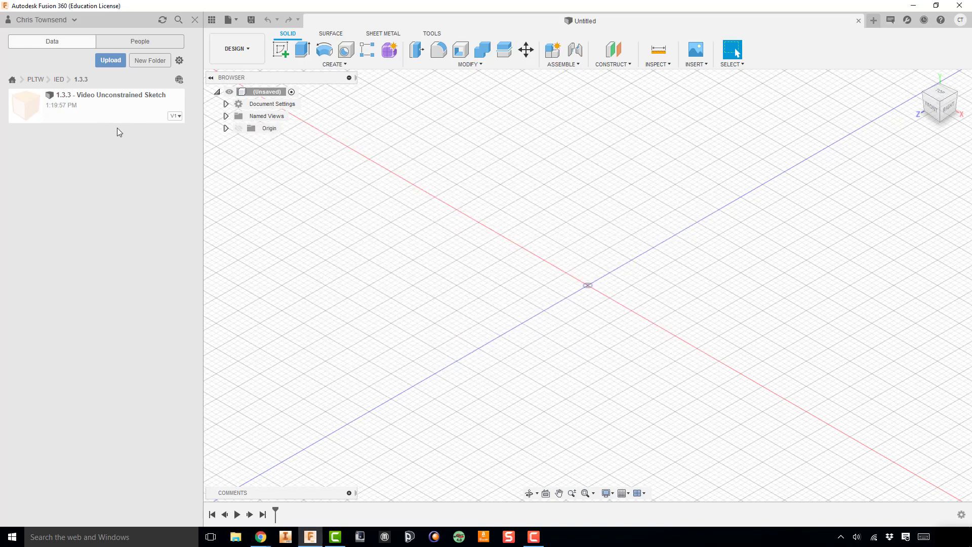
# Open the uploaded 1.3.3 - Video Unconstrained Sketch design and expand its sketches.
pyautogui.doubleClick(99, 112)
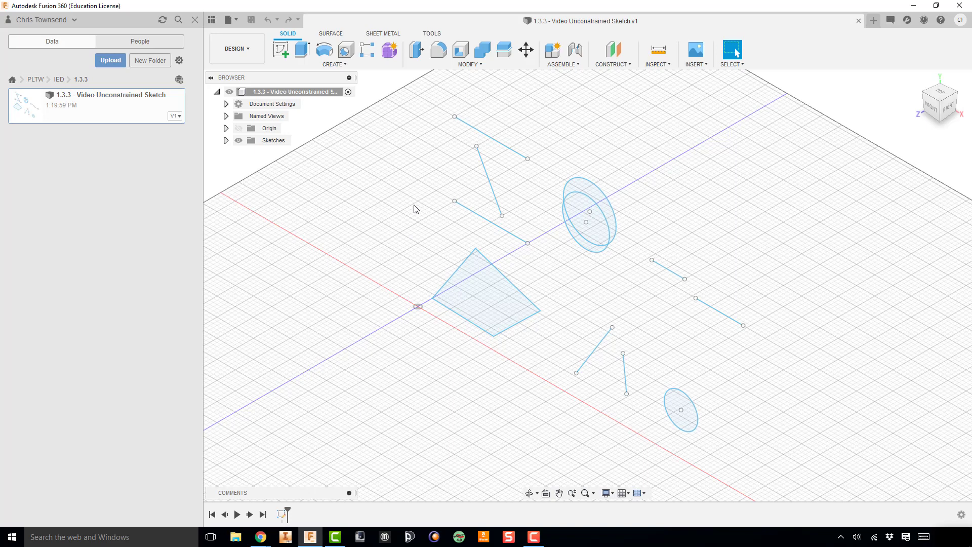
pyautogui.click(226, 141)
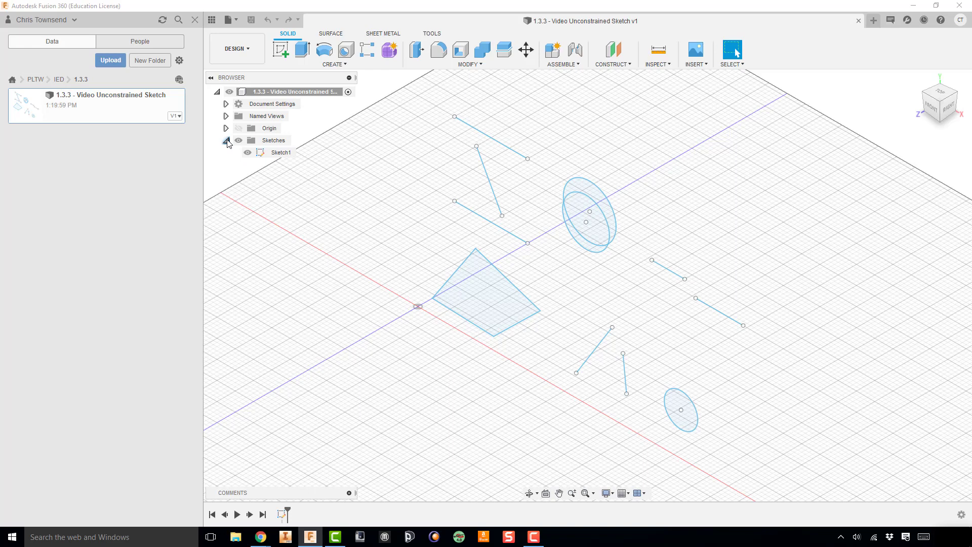
# Enter and exit edit mode for Sketch1 three times, and toggle the sketch's visibility off and on.
pyautogui.doubleClick(280, 153)
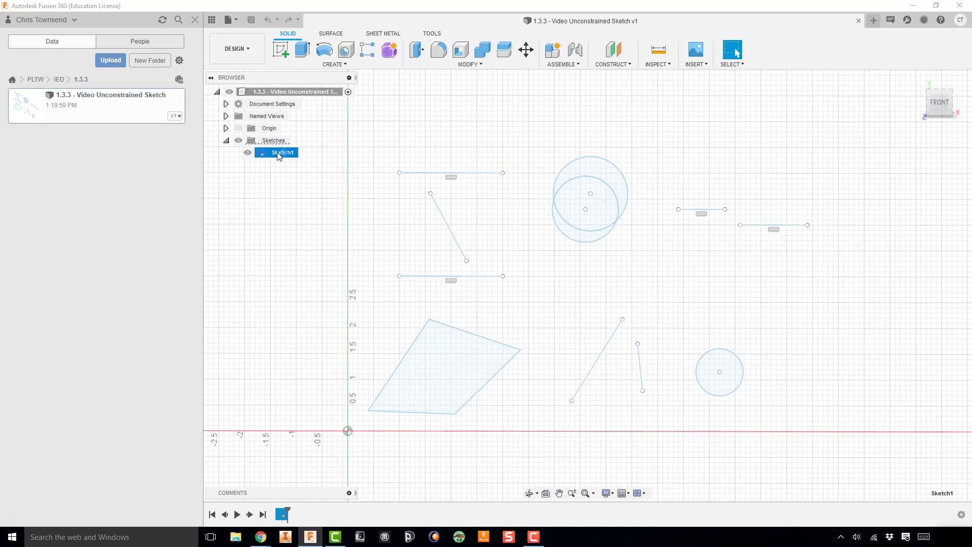
pyautogui.click(865, 59)
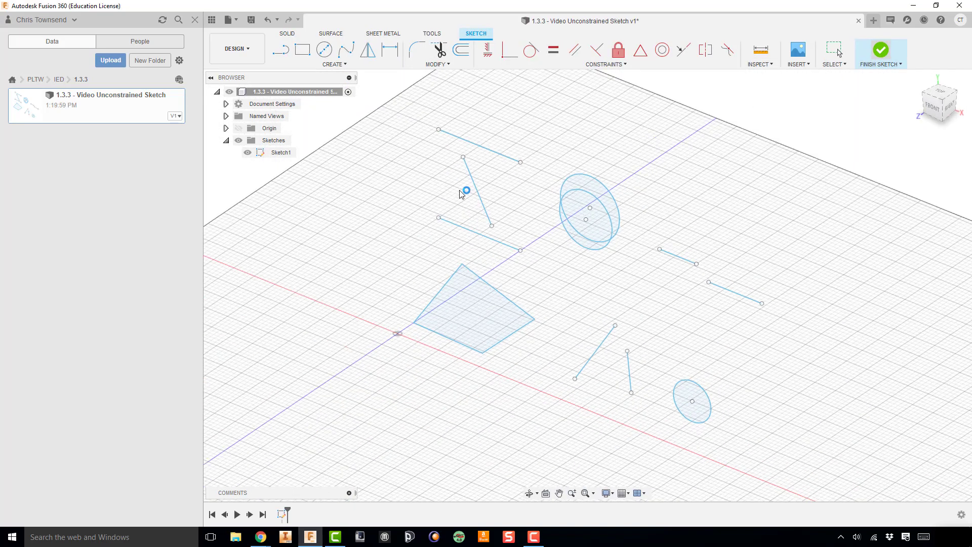
pyautogui.rightClick(282, 153)
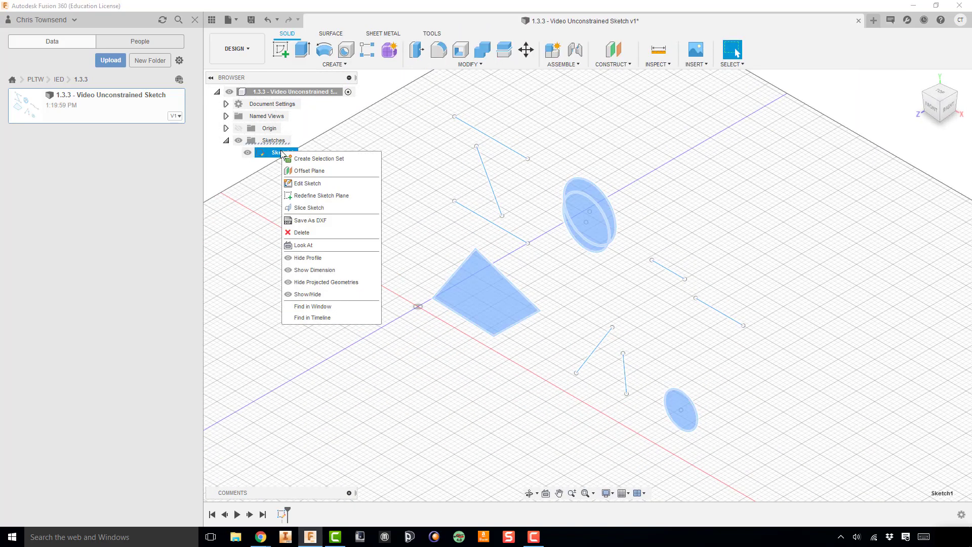
pyautogui.click(307, 184)
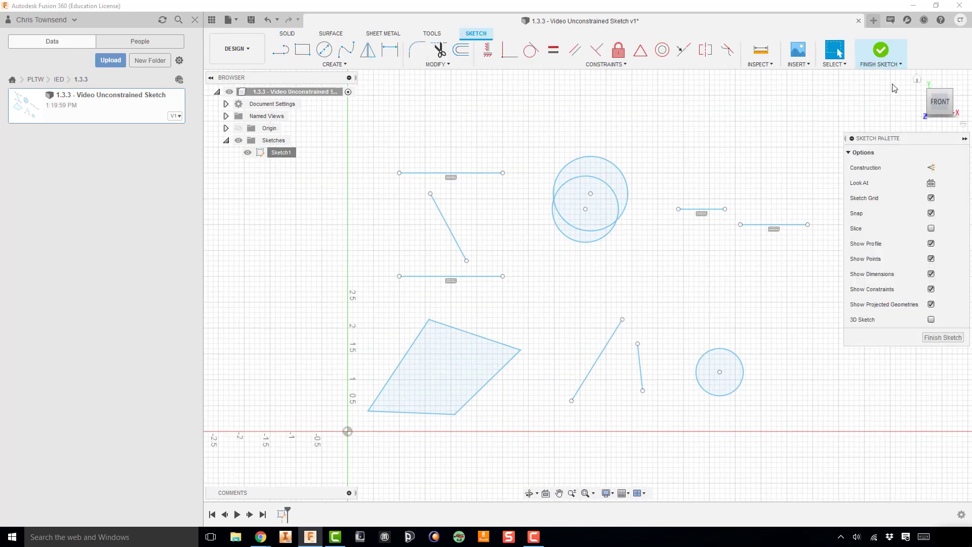
pyautogui.click(881, 51)
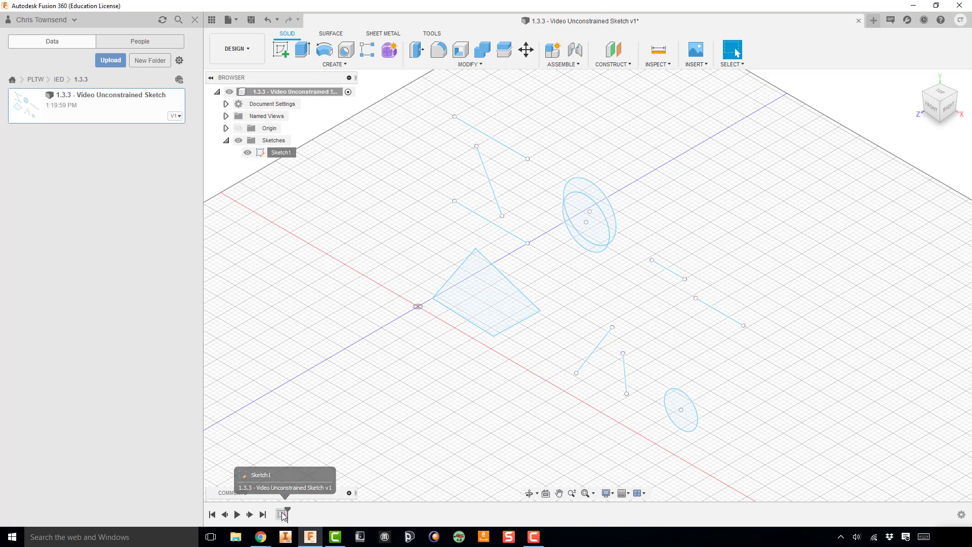
pyautogui.rightClick(282, 516)
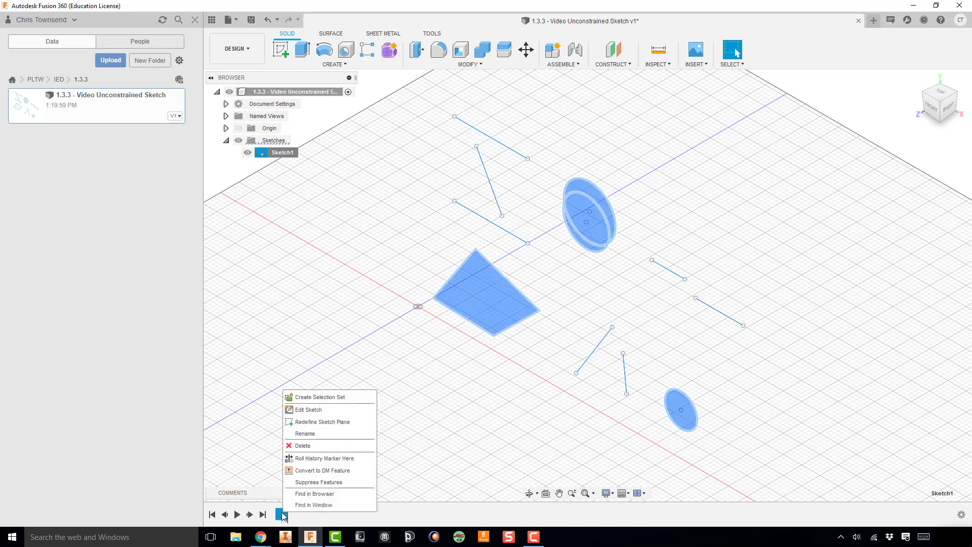
pyautogui.click(309, 410)
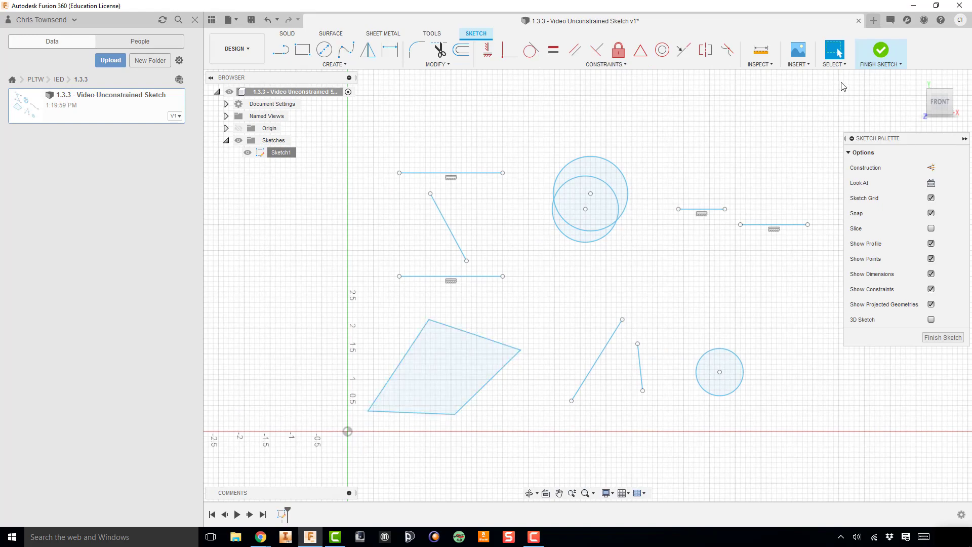
pyautogui.click(880, 49)
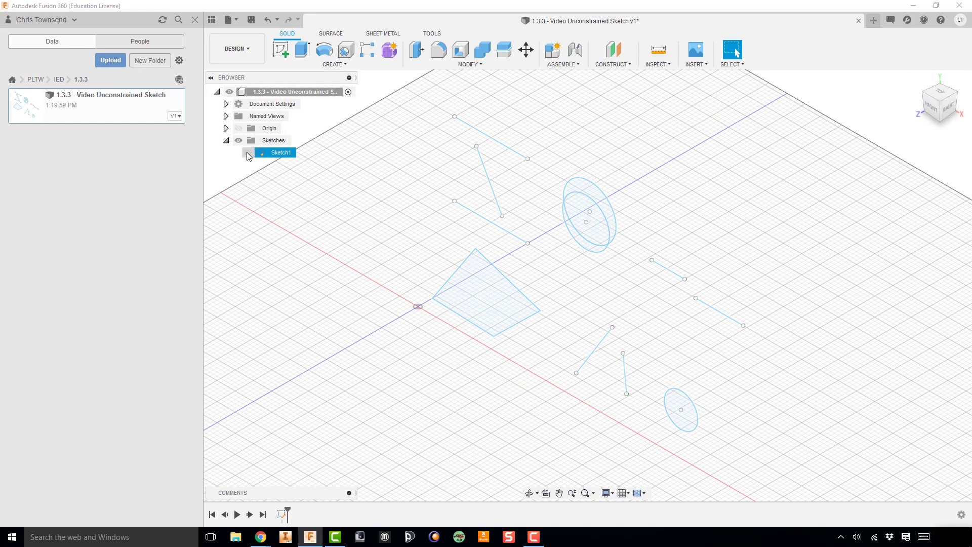
pyautogui.click(247, 152)
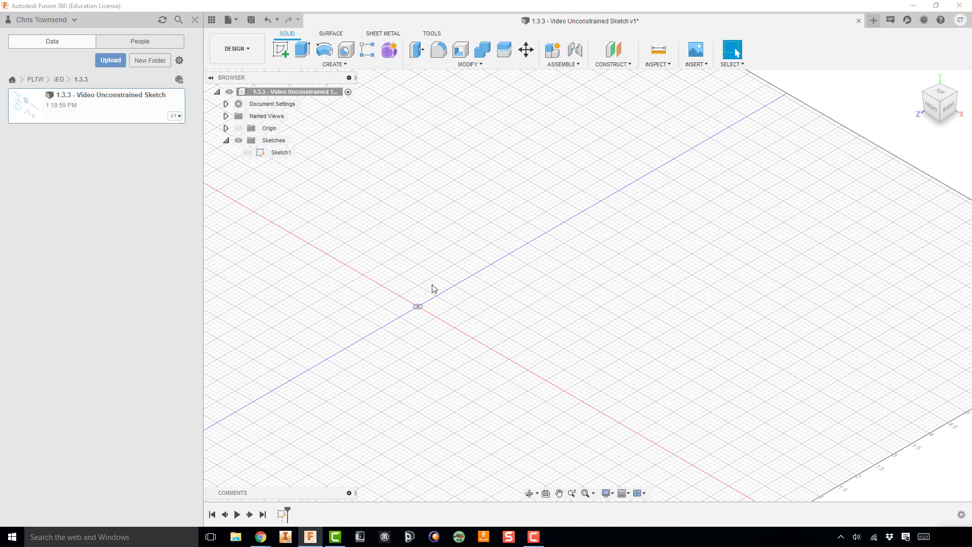
pyautogui.click(247, 153)
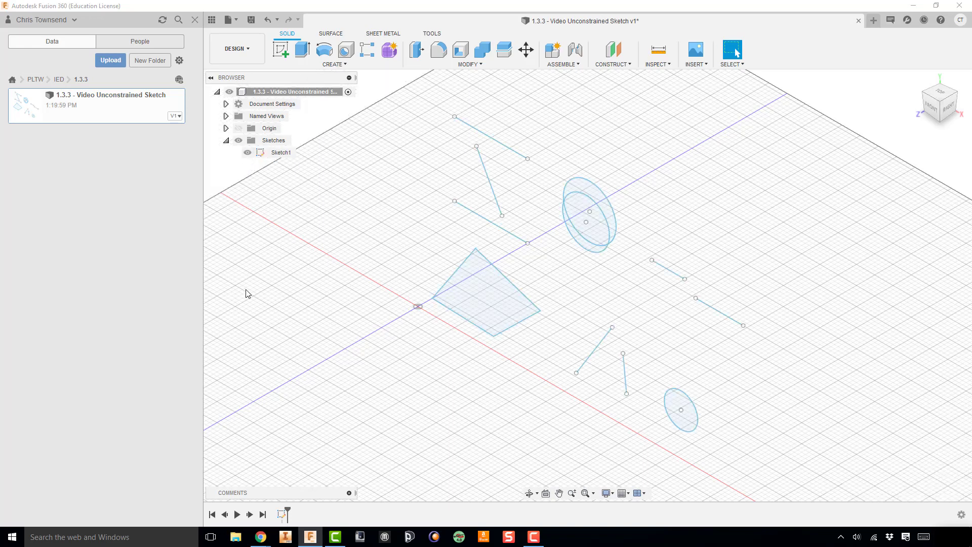
# Open Sketch1 for editing and review the available sketch constraint types.
pyautogui.rightClick(279, 153)
pyautogui.click(296, 188)
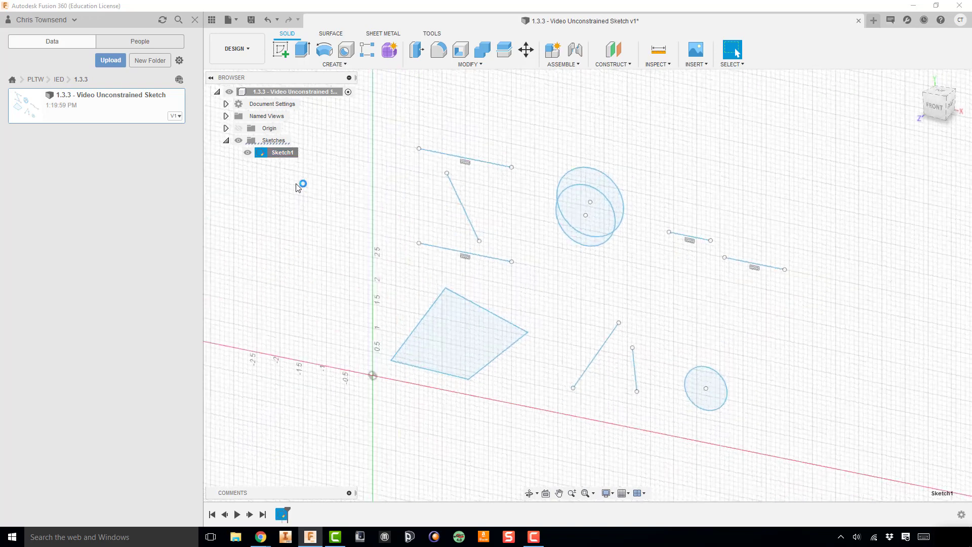
pyautogui.moveTo(573, 283); pyautogui.dragTo(535, 271, button='middle')
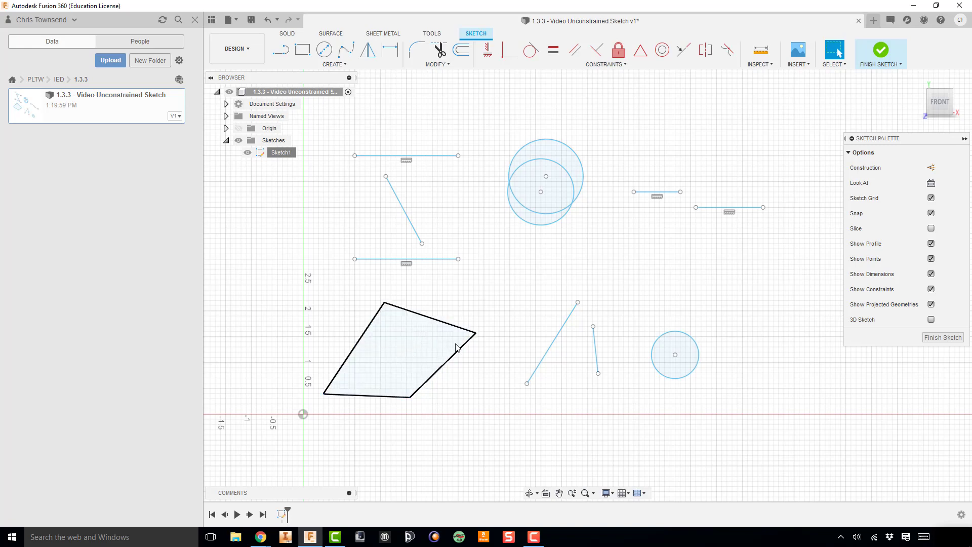
pyautogui.moveTo(470, 316); pyautogui.dragTo(541, 260, button='middle')
pyautogui.scroll(5, 473, 284)
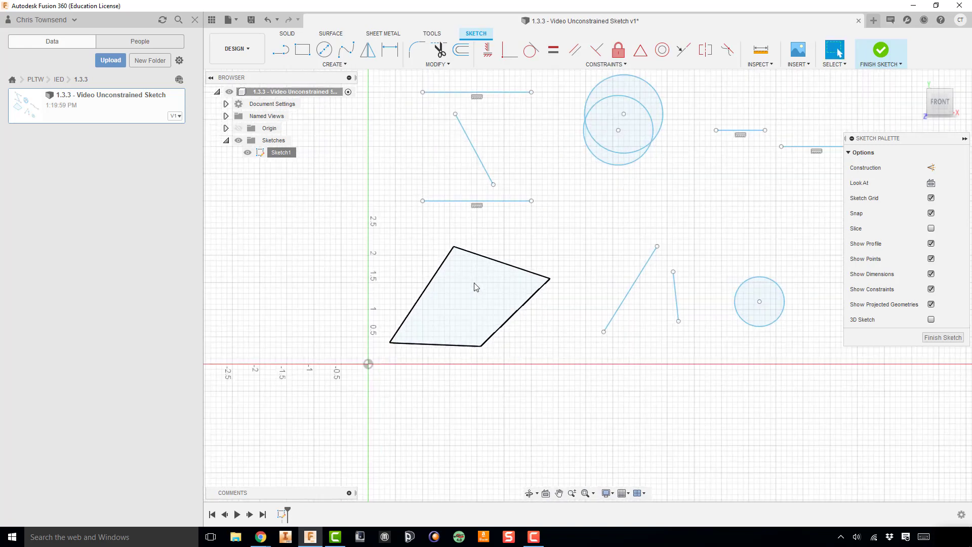
pyautogui.moveTo(465, 289); pyautogui.dragTo(480, 284, button='middle')
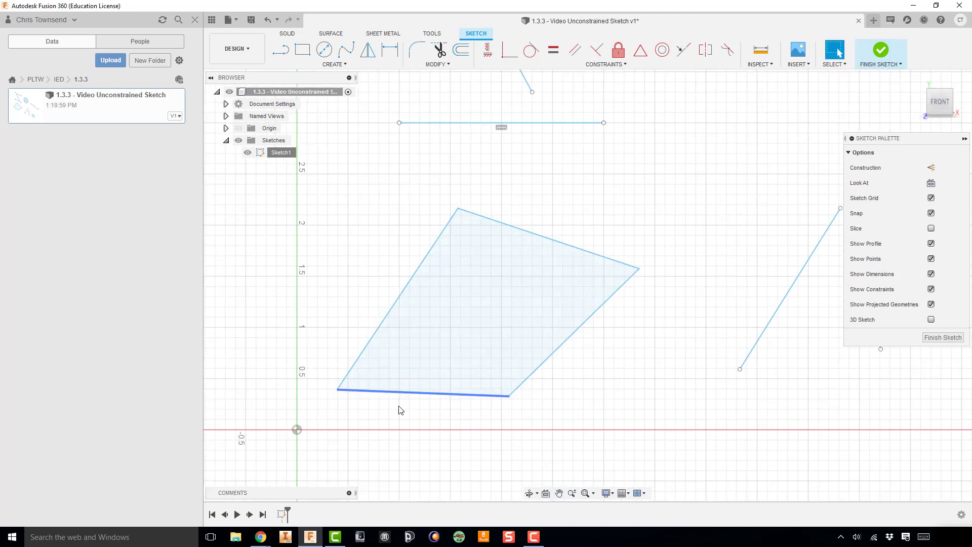
pyautogui.click(621, 65)
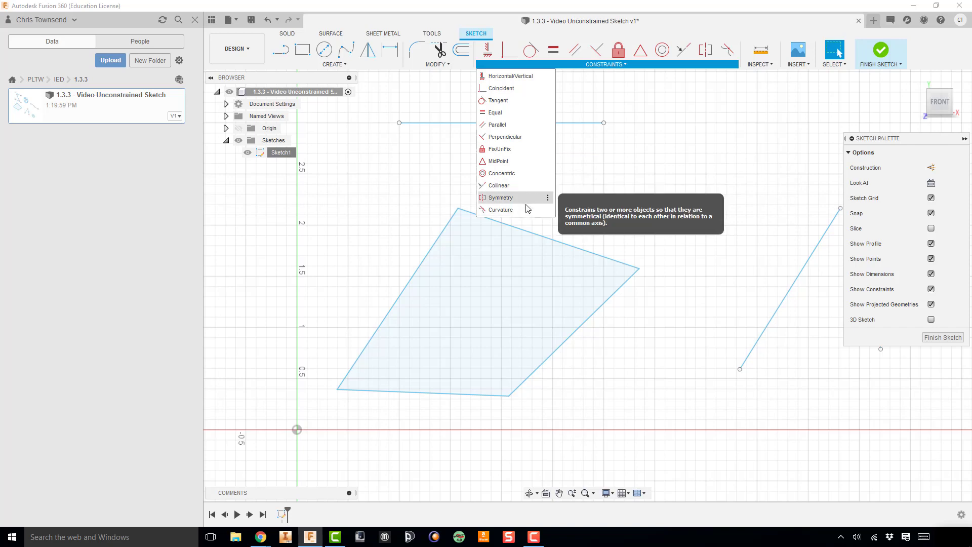
pyautogui.click(387, 194)
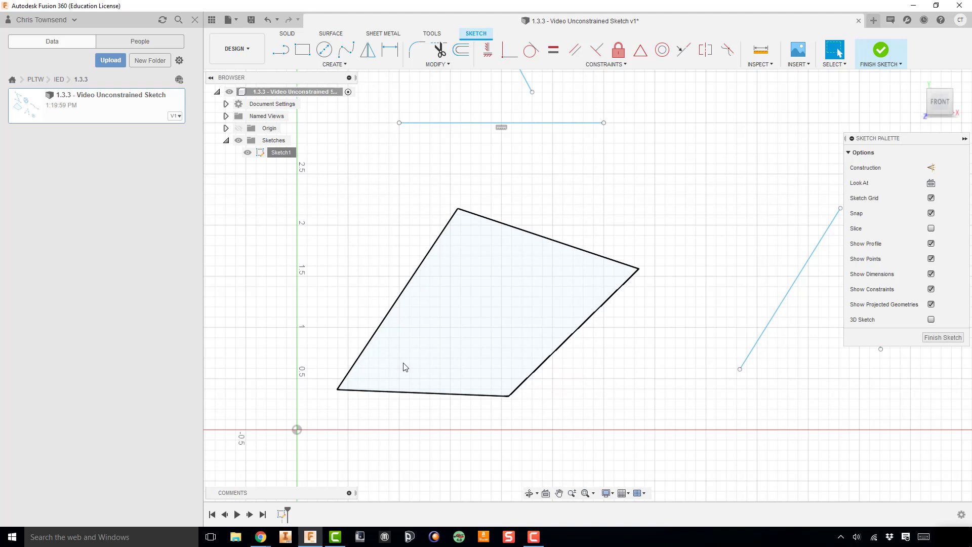
# Apply a Horizontal/Vertical constraint to the quadrilateral's bottom edge.
pyautogui.click(621, 65)
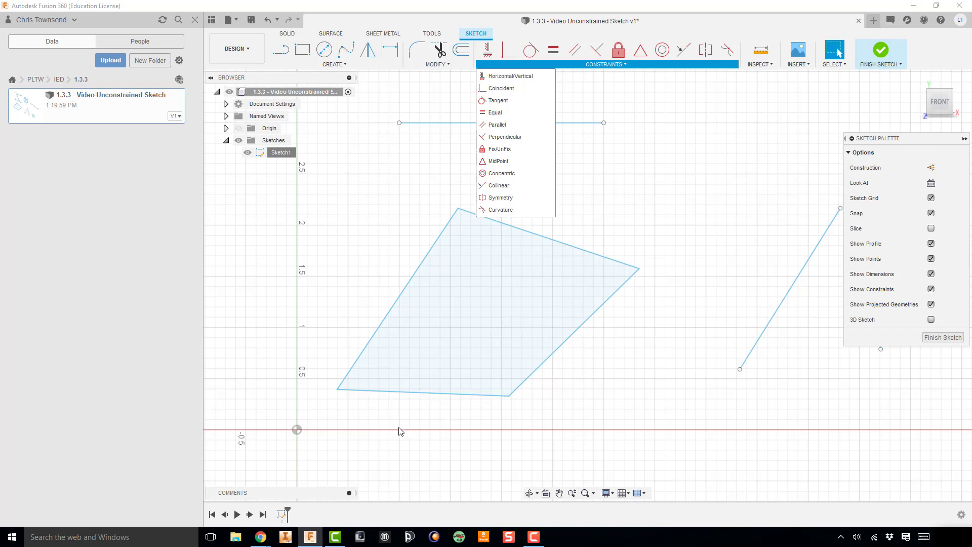
pyautogui.click(505, 77)
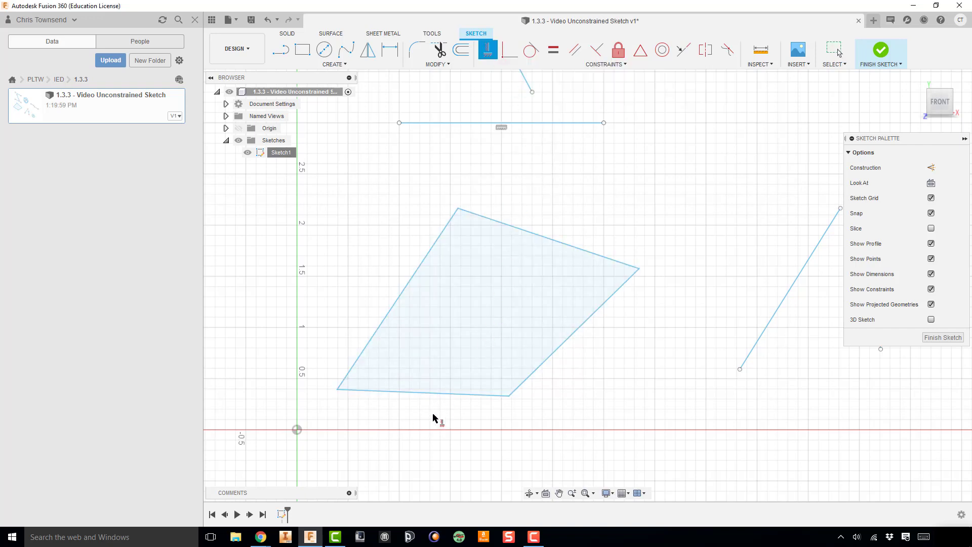
pyautogui.click(422, 394)
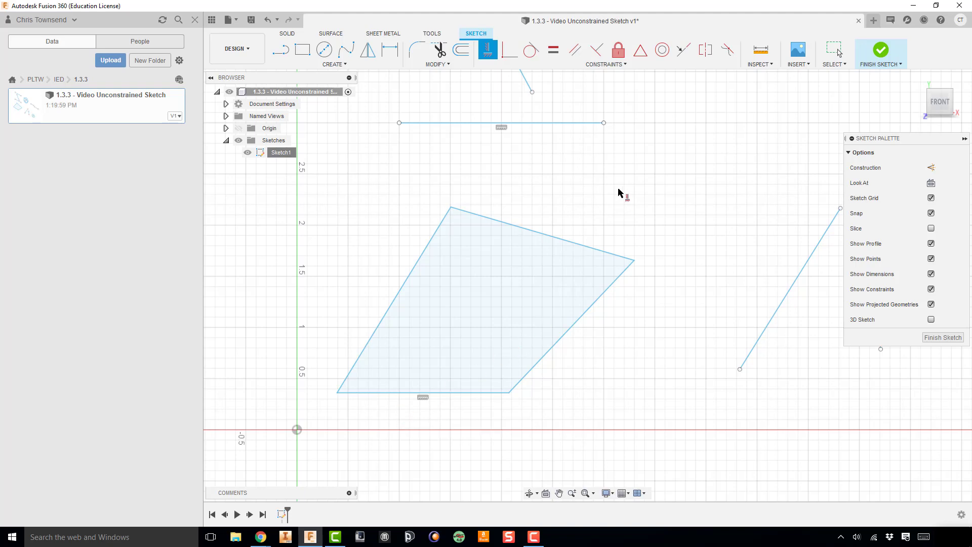
# Constrain the quadrilateral's left edge perpendicular to its bottom edge.
pyautogui.click(599, 54)
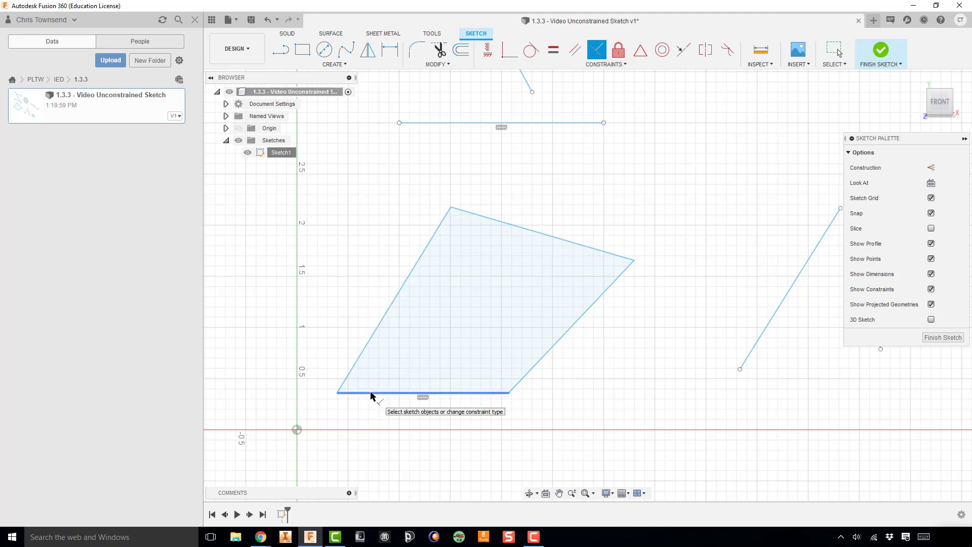
pyautogui.click(371, 392)
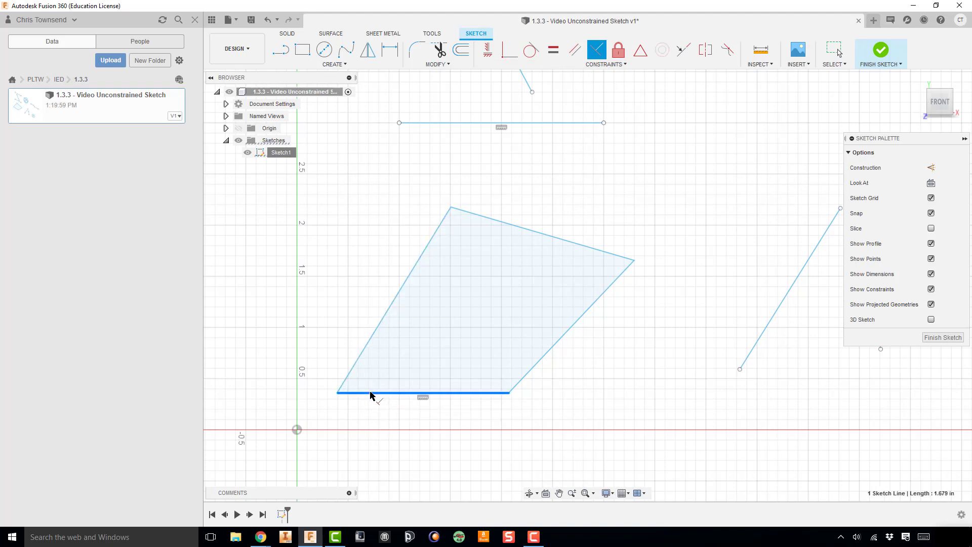
pyautogui.click(371, 343)
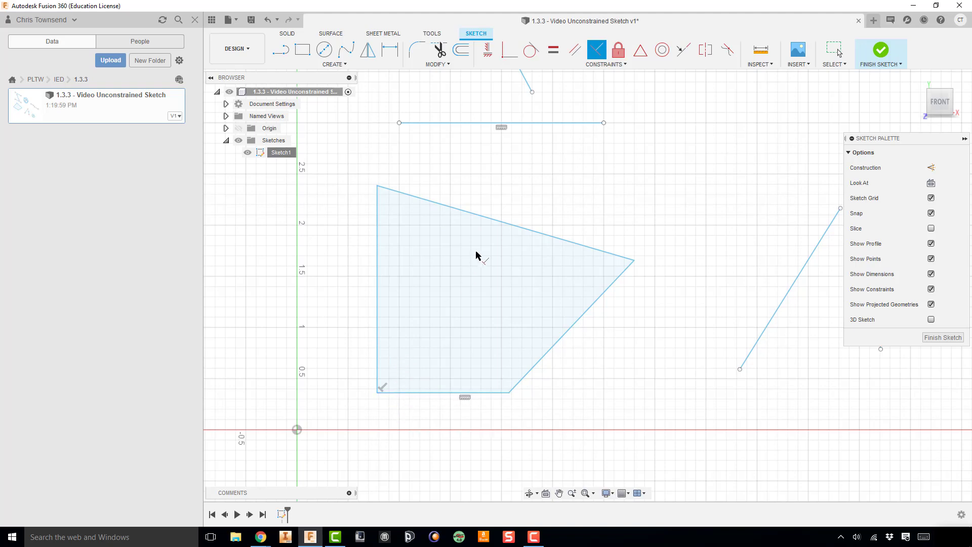
# Make the quadrilateral's left and right edges parallel, and its bottom and top edges parallel.
pyautogui.click(576, 54)
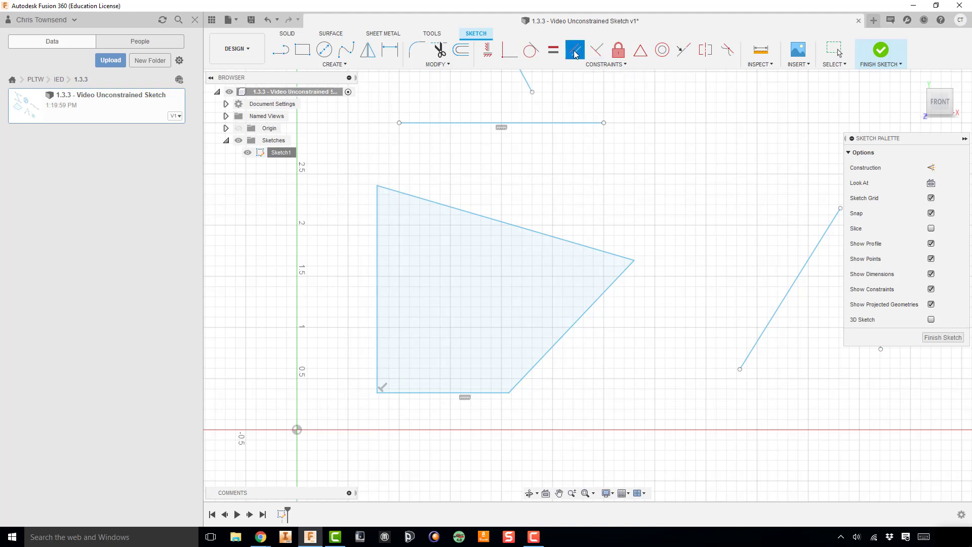
pyautogui.click(377, 292)
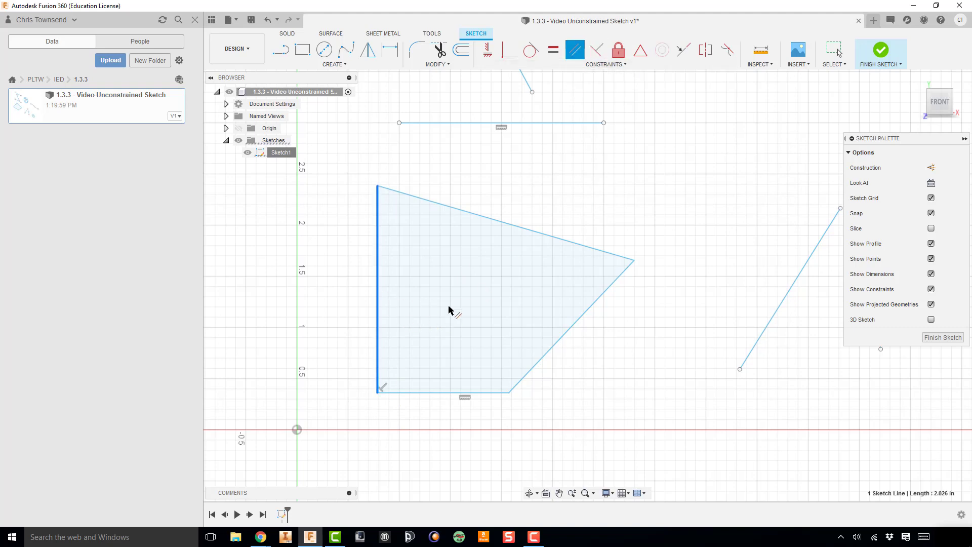
pyautogui.click(571, 329)
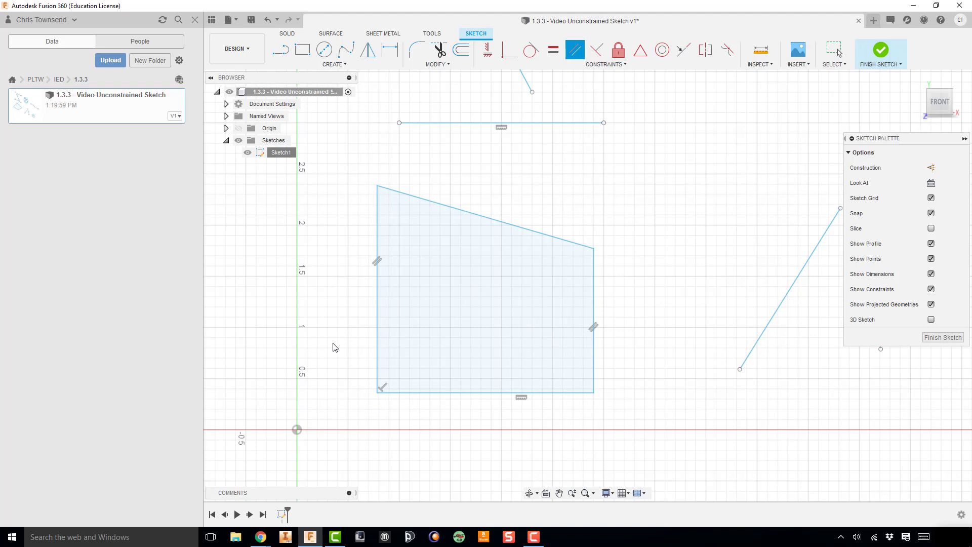
pyautogui.click(473, 393)
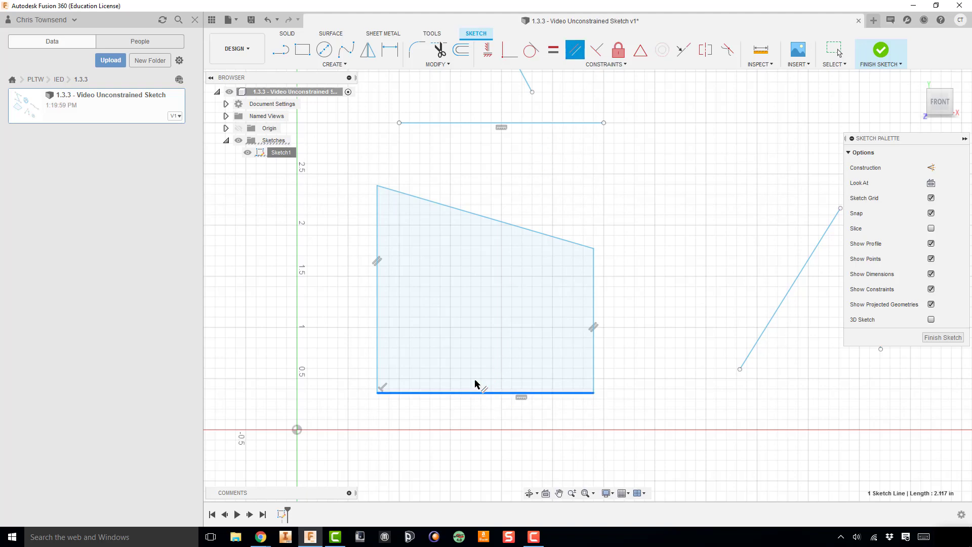
pyautogui.click(492, 221)
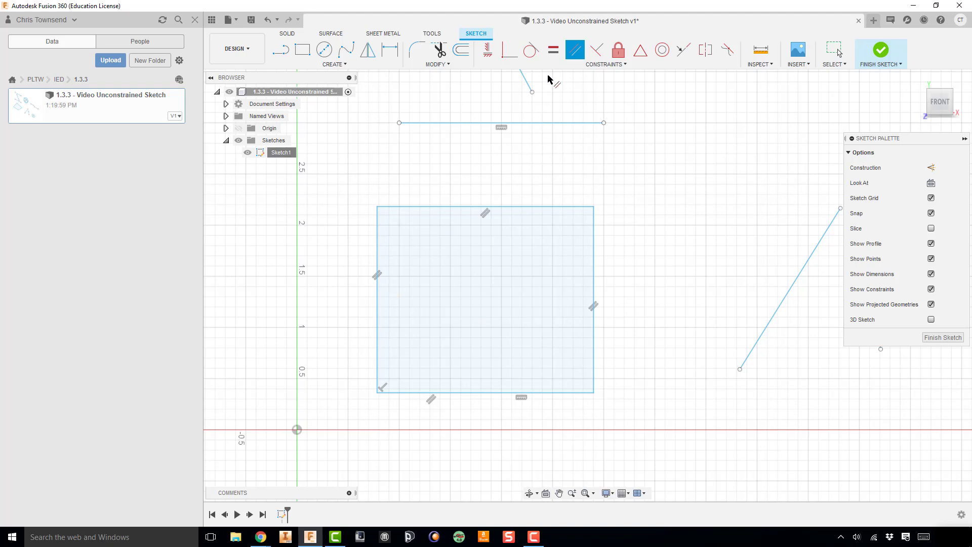
# Apply an Equal constraint between the rectangle's top and right edges.
pyautogui.click(553, 53)
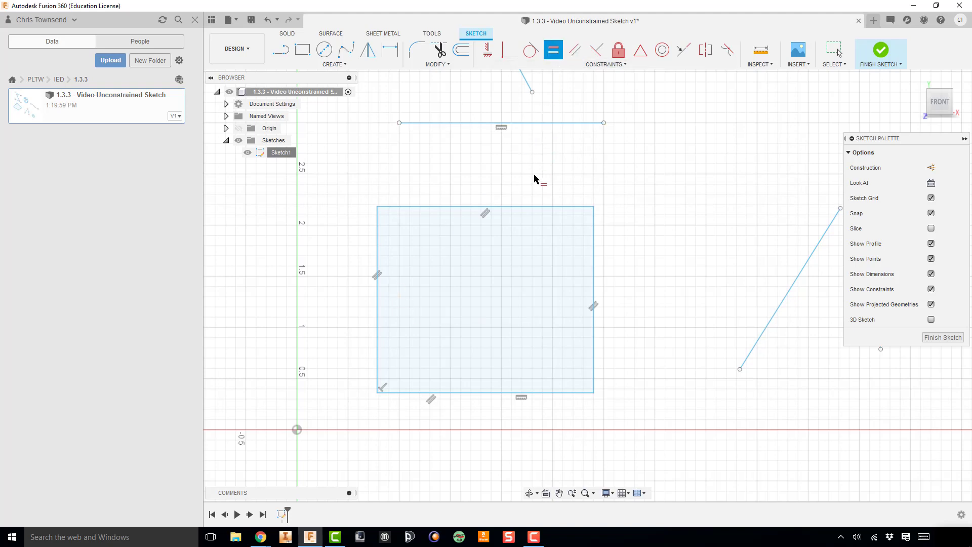
pyautogui.click(520, 207)
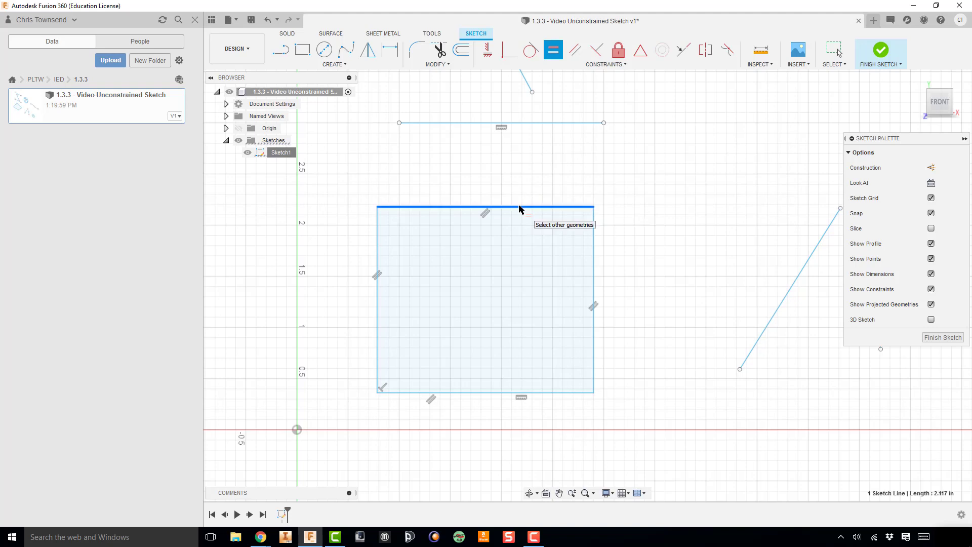
pyautogui.click(594, 239)
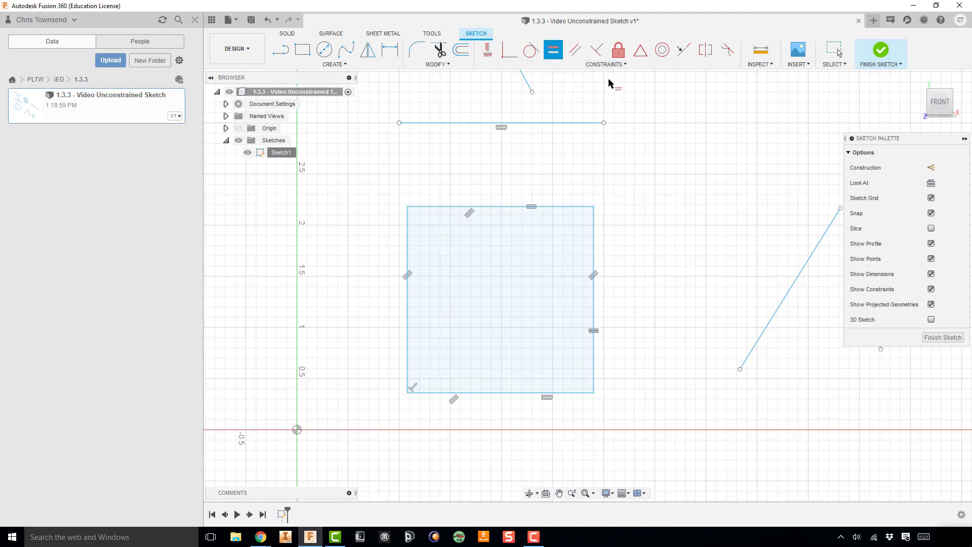
# Dimension the square's top edge, placing the dimension above it with a value of 1.5 in.
pyautogui.press('d')
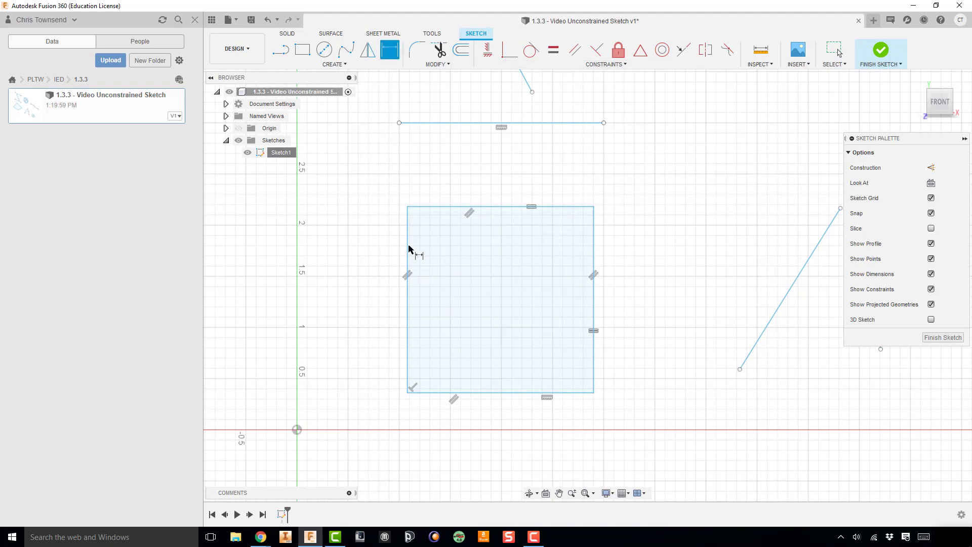
pyautogui.click(431, 207)
pyautogui.click(483, 172)
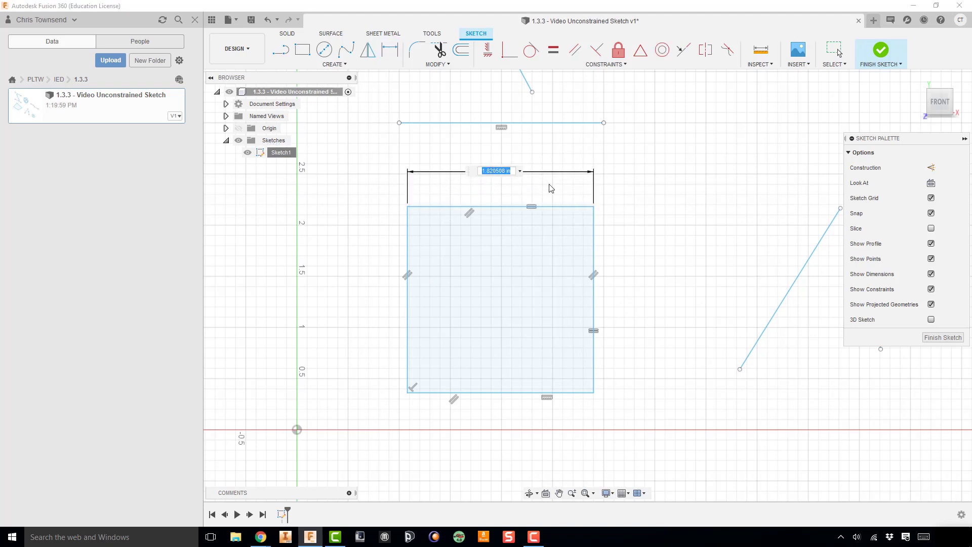
pyautogui.write('1.5')
pyautogui.press('Return')
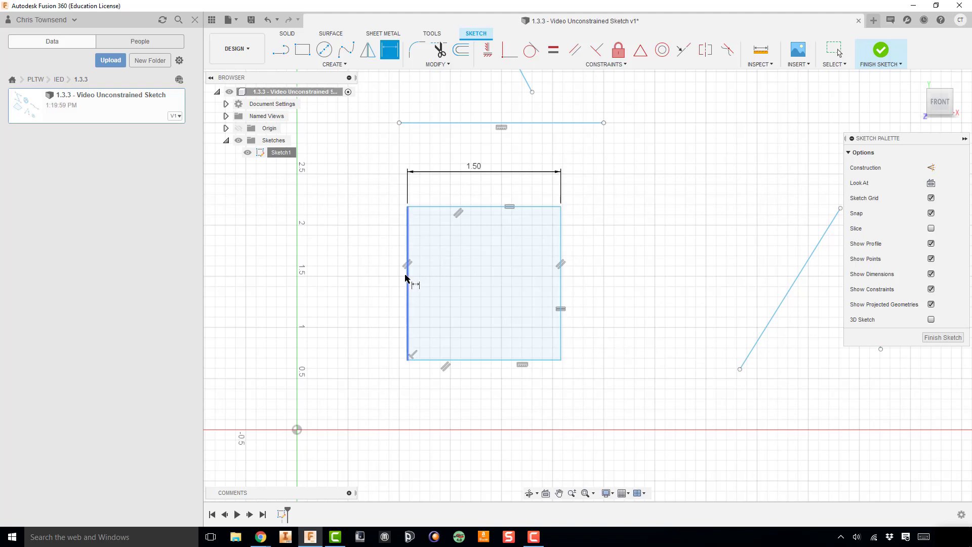
# Set the square's width dimension to 1.75 in.
pyautogui.doubleClick(474, 167)
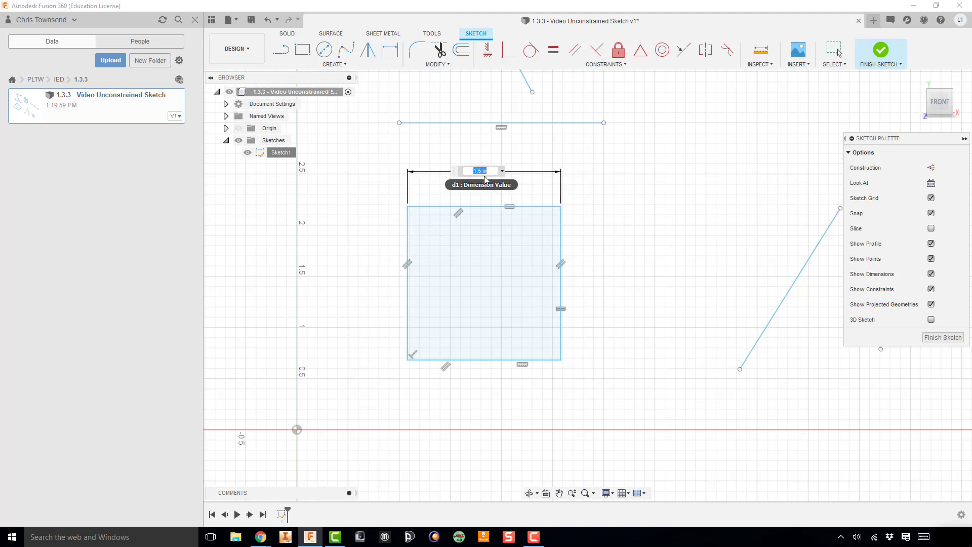
pyautogui.write('1.75')
pyautogui.press('Return')
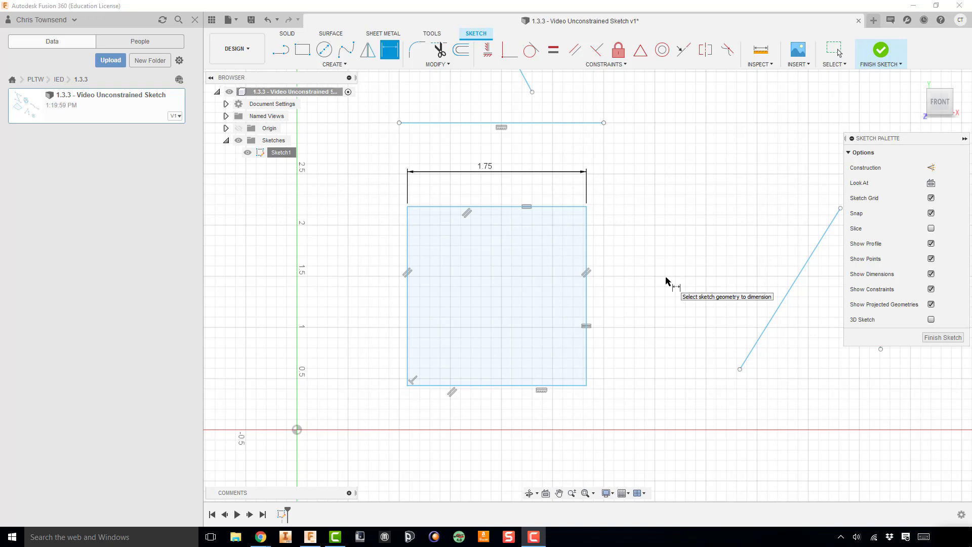
# Apply a Coincident constraint joining the upper endpoints of the two separate slanted lines beside the square.
pyautogui.moveTo(667, 281)
pyautogui.mouseDown(button='middle')
pyautogui.moveTo(414, 272)
pyautogui.moveTo(363, 287)
pyautogui.mouseUp(button='middle')
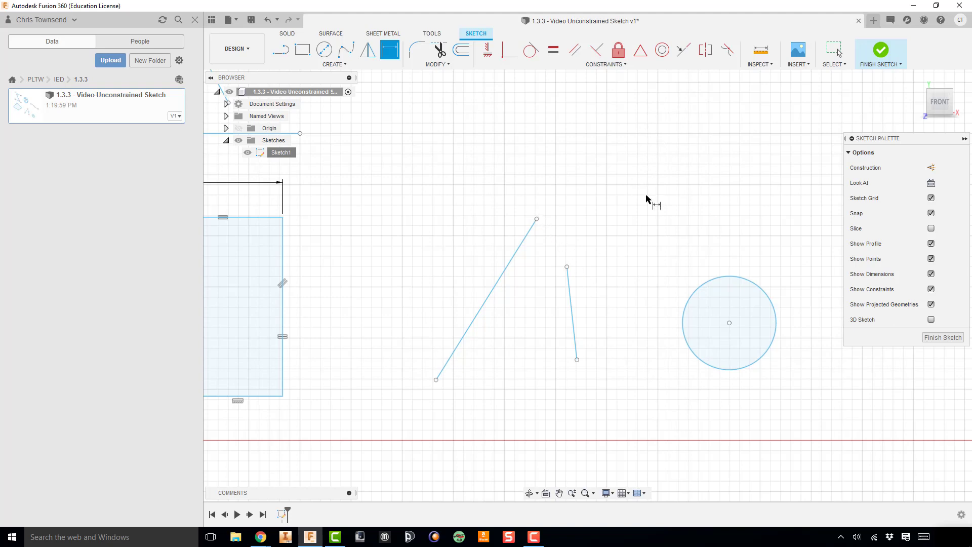
pyautogui.press('Escape')
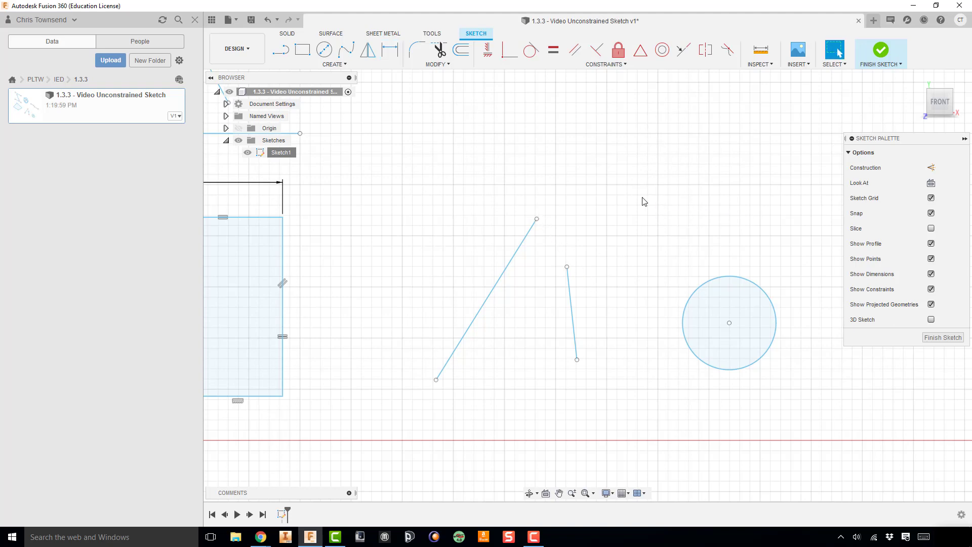
pyautogui.click(613, 63)
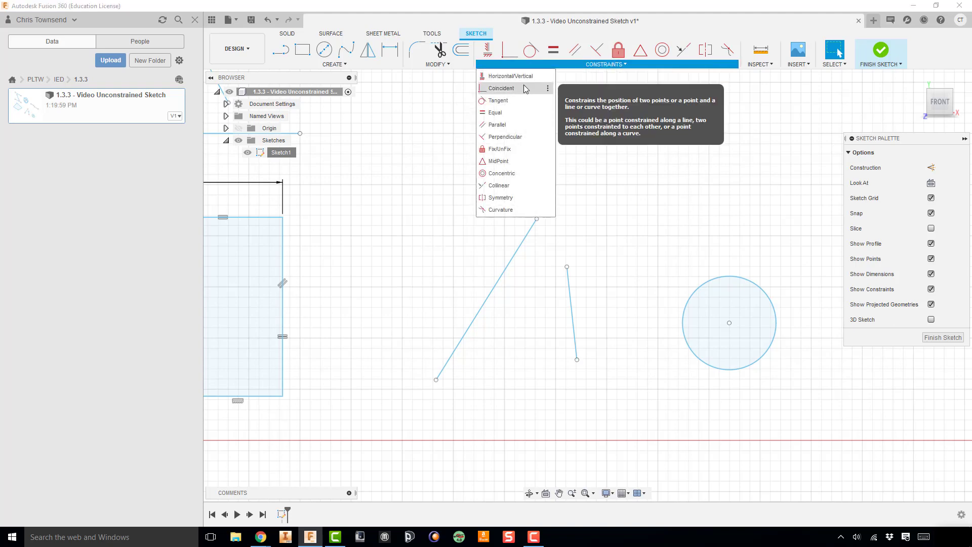
pyautogui.click(509, 51)
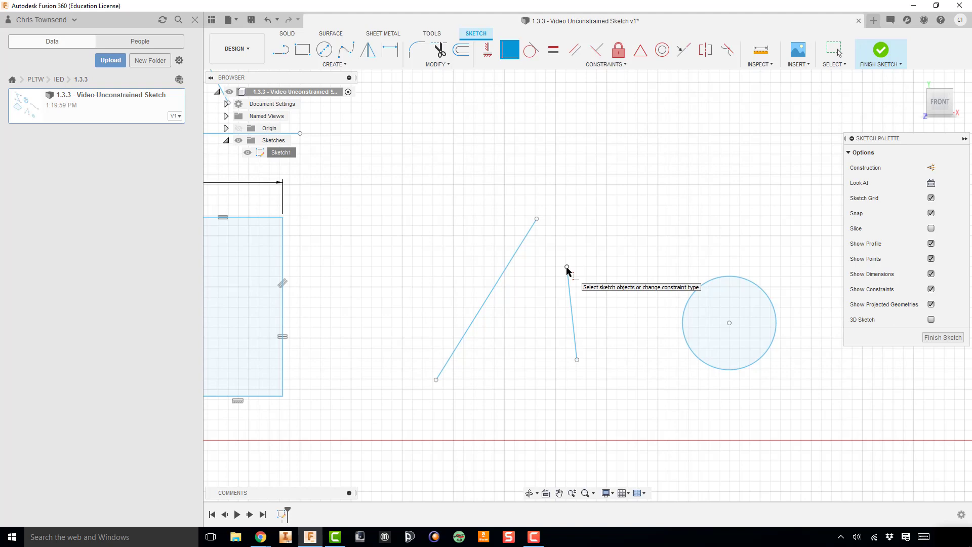
pyautogui.click(566, 267)
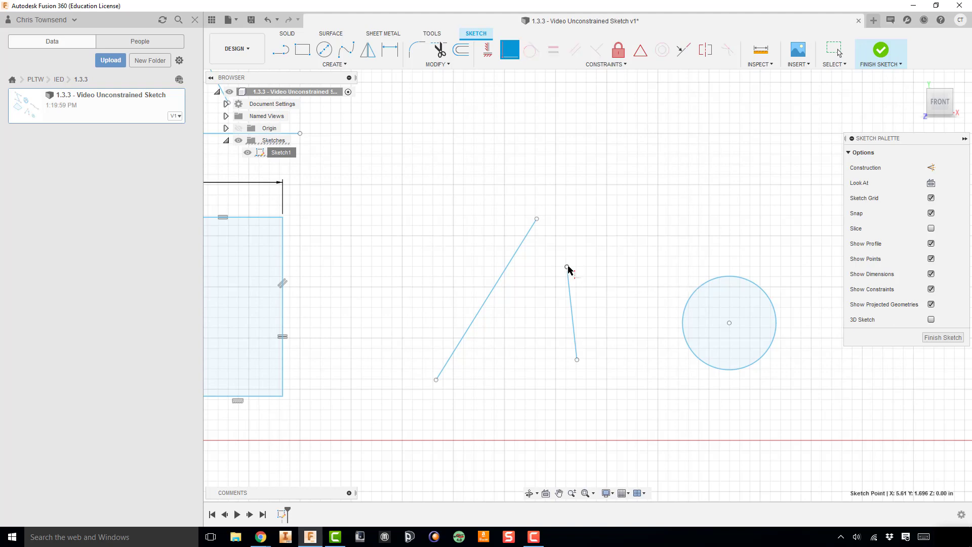
pyautogui.click(538, 220)
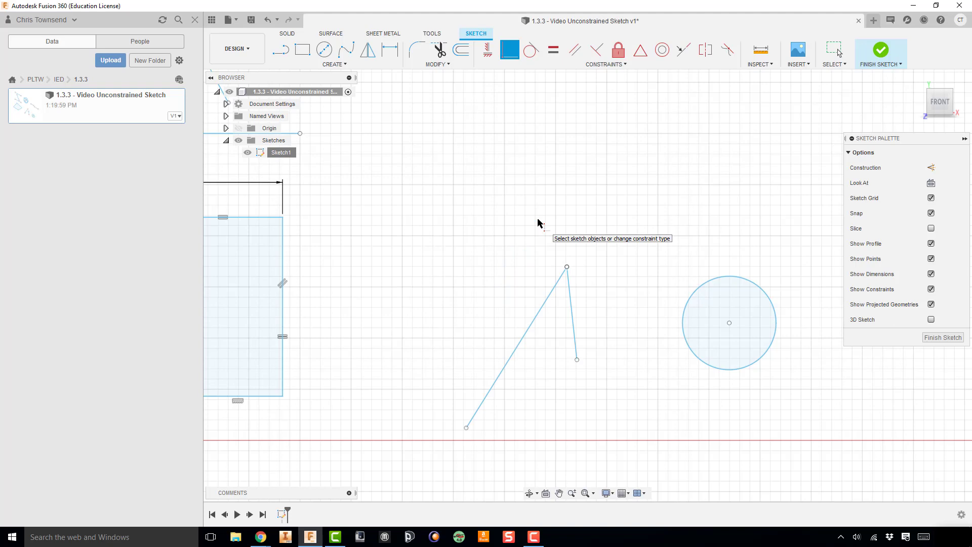
# Move the two joined lines to test their connection, shifting the shared corner upward and tilting the short line.
pyautogui.click(558, 282)
pyautogui.moveTo(558, 281)
pyautogui.mouseDown()
pyautogui.moveTo(499, 268)
pyautogui.moveTo(560, 250)
pyautogui.moveTo(533, 242)
pyautogui.moveTo(576, 265)
pyautogui.moveTo(576, 333)
pyautogui.moveTo(538, 298)
pyautogui.moveTo(552, 283)
pyautogui.moveTo(551, 293)
pyautogui.moveTo(541, 273)
pyautogui.moveTo(561, 228)
pyautogui.moveTo(553, 252)
pyautogui.moveTo(561, 248)
pyautogui.mouseUp()
pyautogui.click(560, 299)
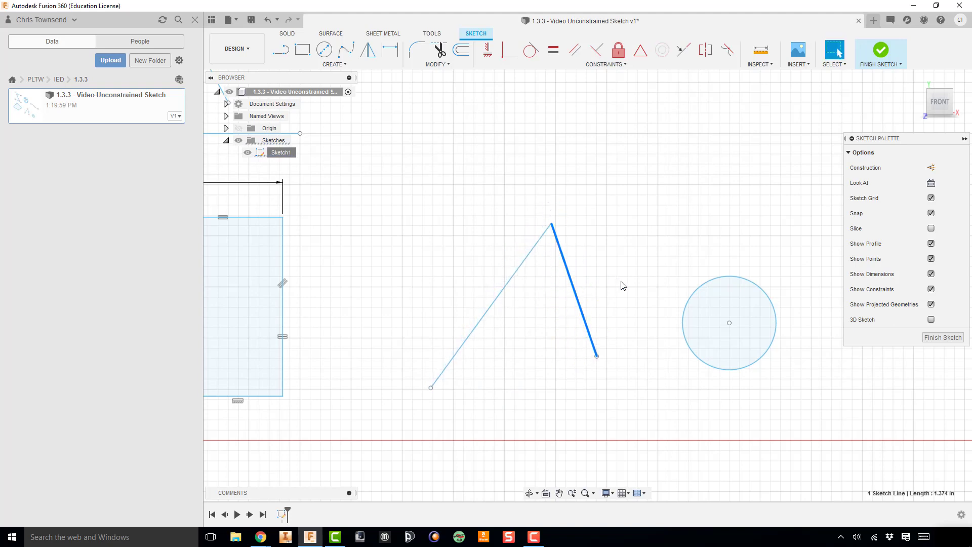
# Make the short line tangent to the nearby circle, and move the line's free endpoint past the circle and back short of it.
pyautogui.moveTo(618, 290); pyautogui.dragTo(516, 284, button='middle')
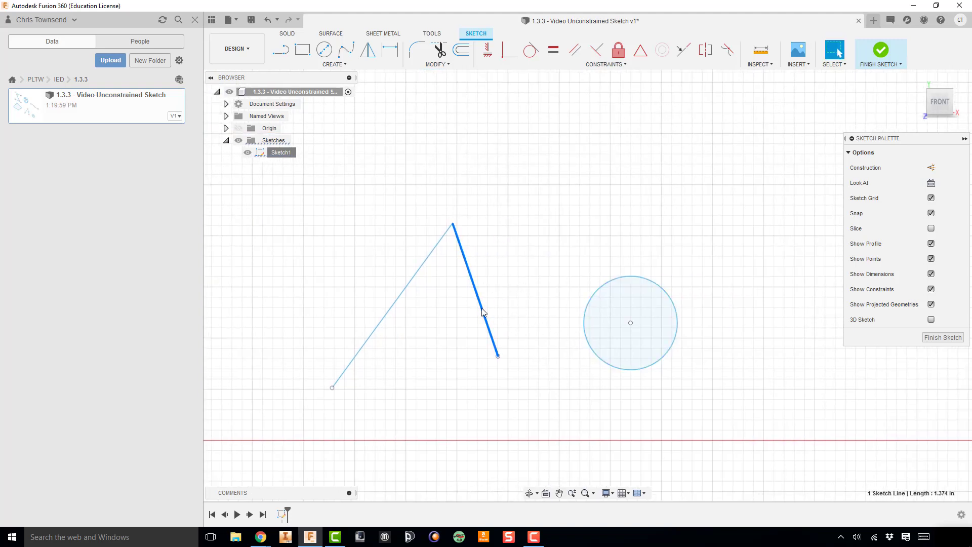
pyautogui.click(531, 50)
pyautogui.click(587, 309)
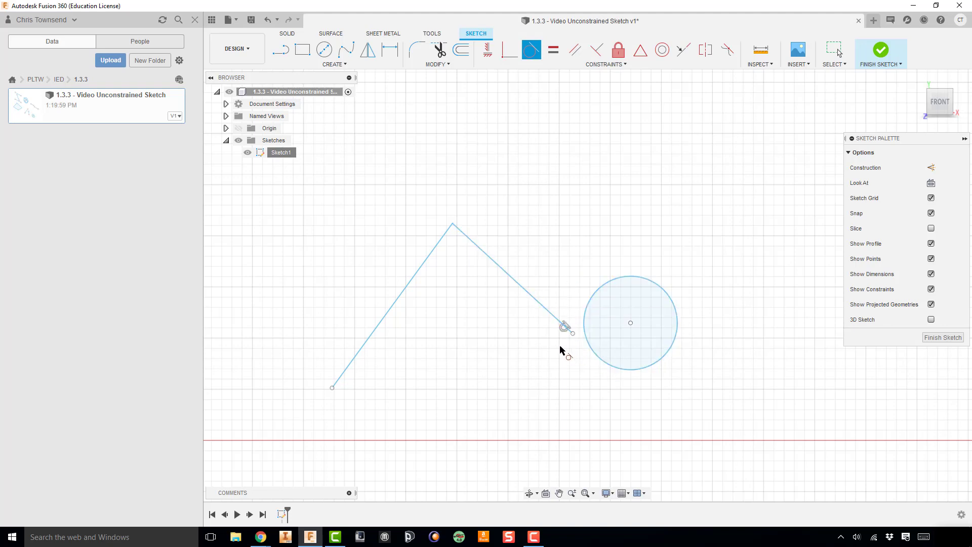
pyautogui.press('Escape')
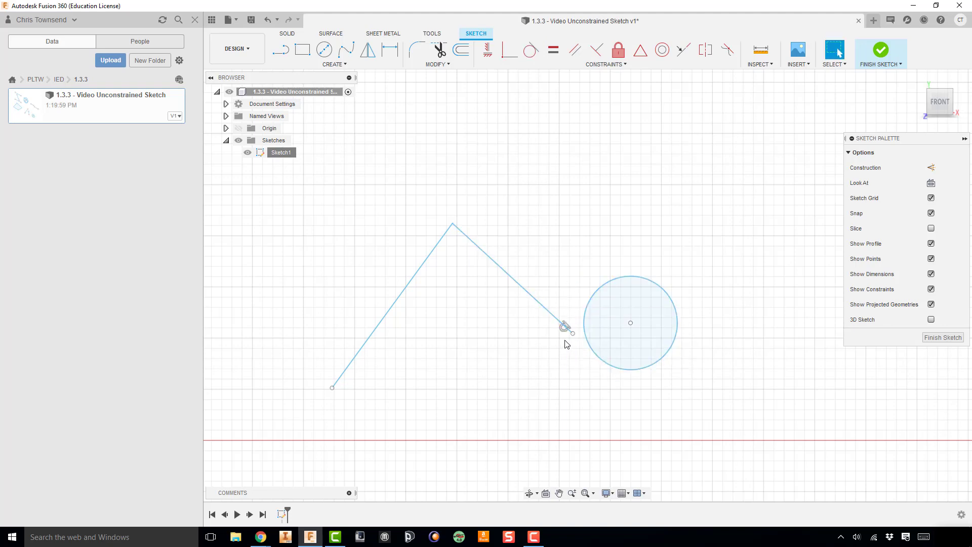
pyautogui.moveTo(572, 333); pyautogui.dragTo(664, 398)
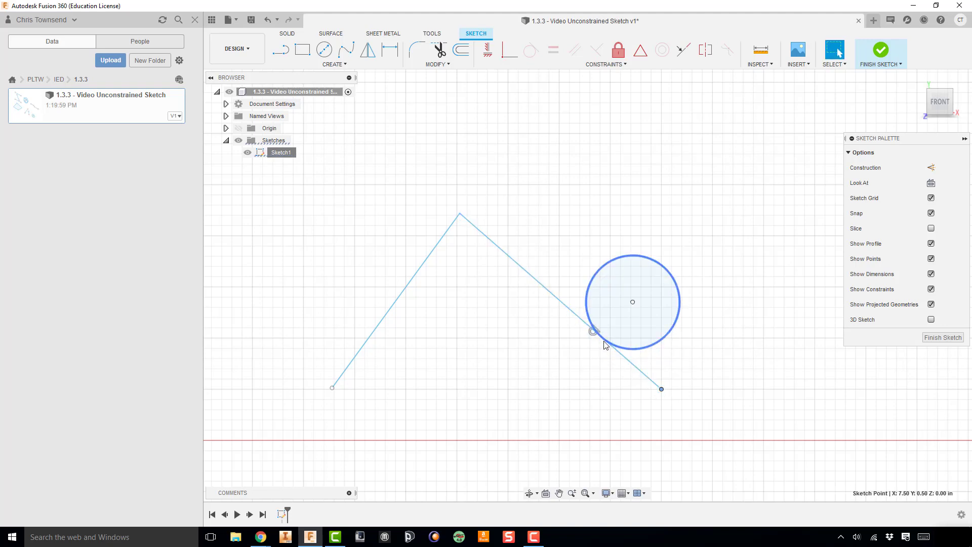
pyautogui.moveTo(662, 390)
pyautogui.mouseDown()
pyautogui.moveTo(499, 269)
pyautogui.moveTo(457, 287)
pyautogui.moveTo(442, 265)
pyautogui.moveTo(449, 341)
pyautogui.moveTo(524, 265)
pyautogui.moveTo(494, 305)
pyautogui.moveTo(515, 271)
pyautogui.moveTo(508, 287)
pyautogui.moveTo(530, 287)
pyautogui.moveTo(642, 392)
pyautogui.moveTo(537, 303)
pyautogui.mouseUp()
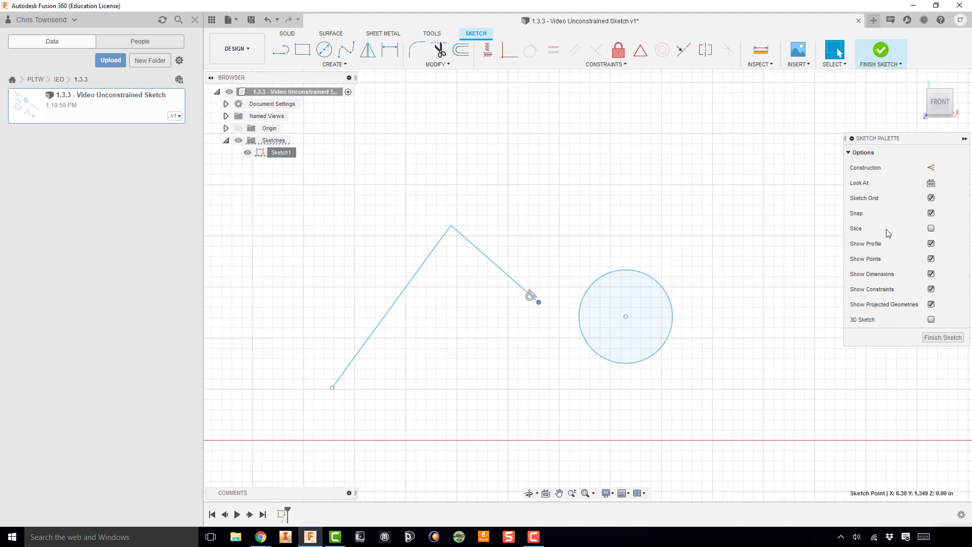
# Turn the sketch's constraint display off and on again, and undo the last display change.
pyautogui.click(930, 290)
pyautogui.scroll(-2, 380, 286)
pyautogui.moveTo(412, 287); pyautogui.dragTo(579, 262, button='middle')
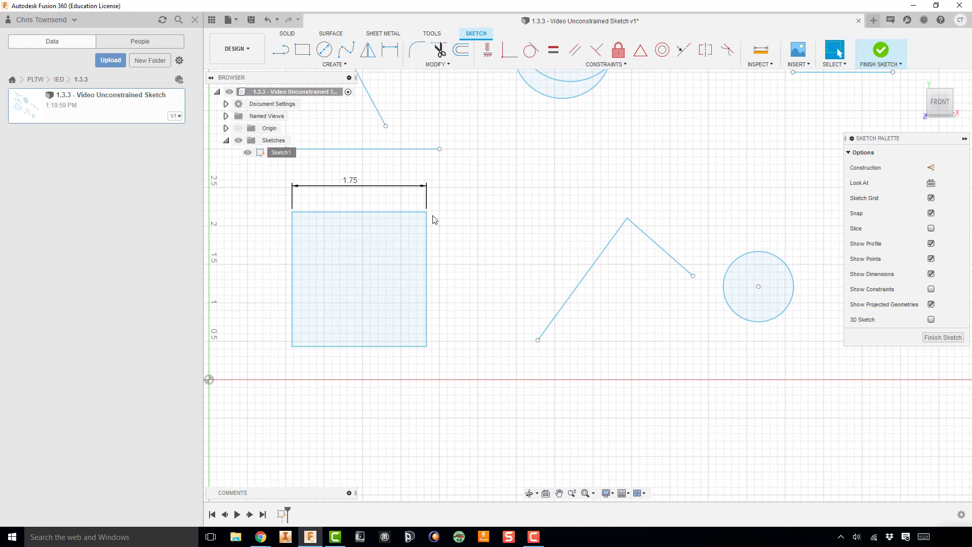
pyautogui.click(932, 290)
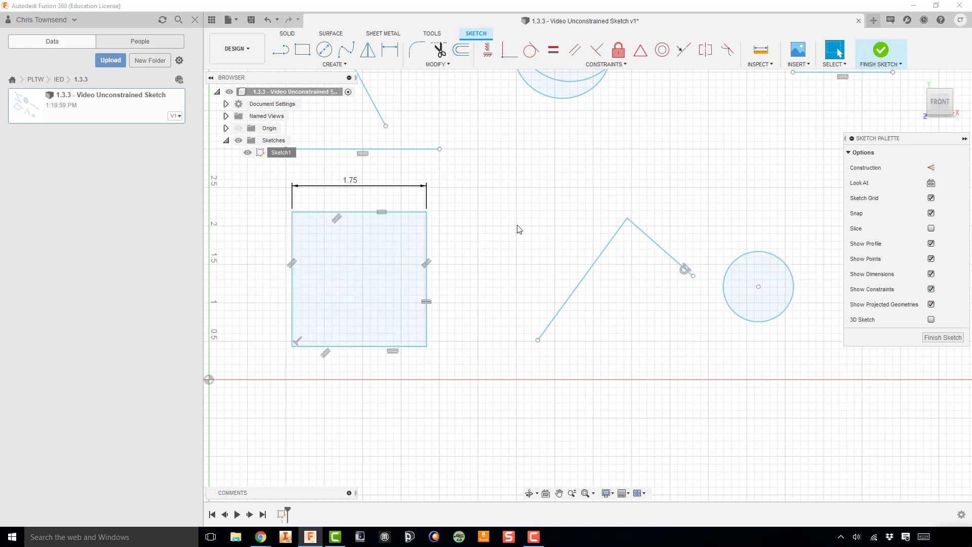
pyautogui.moveTo(519, 228); pyautogui.dragTo(439, 265, button='middle')
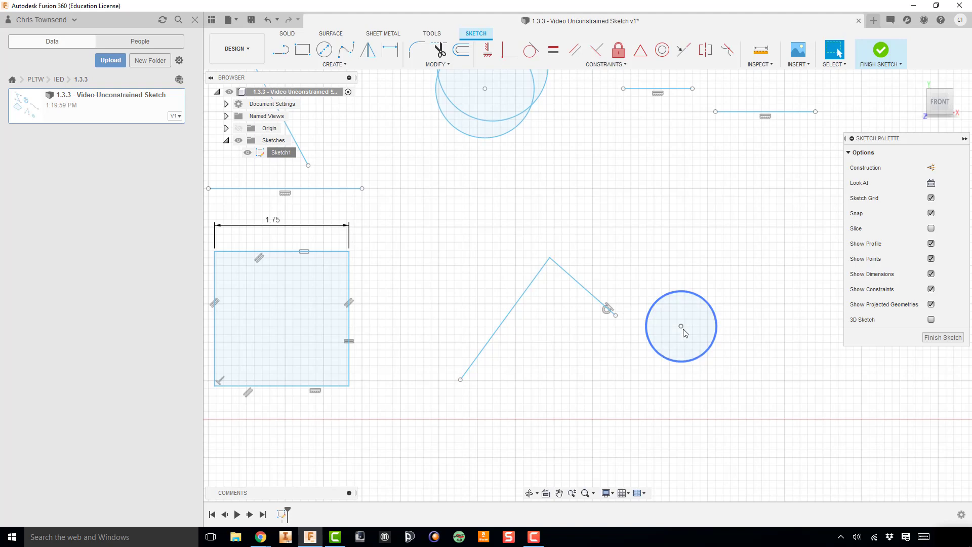
pyautogui.hotkey('ctrl', 'z')
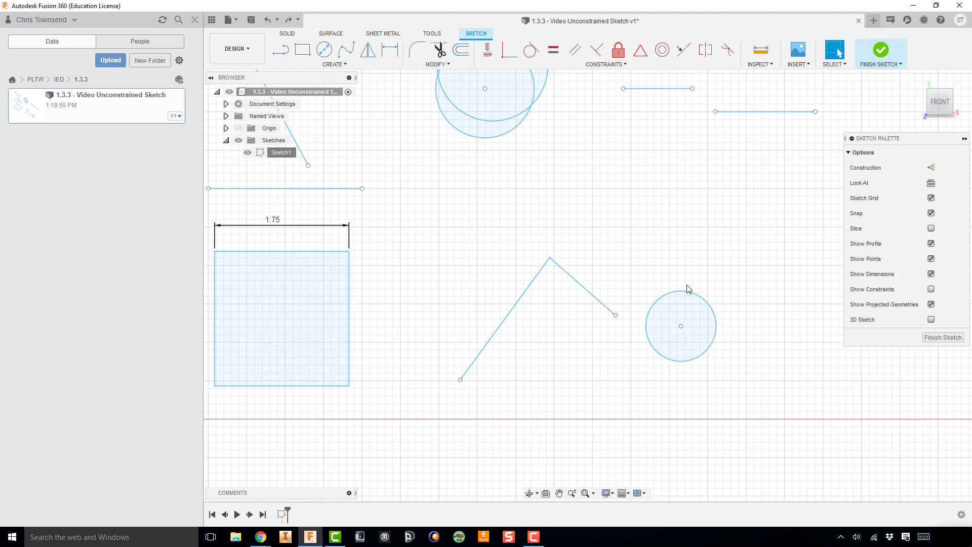
# Undo the line and circle movements and the Tangent constraint between the short slanted line and the circle.
pyautogui.hotkey('ctrl', 'z')
pyautogui.hotkey('ctrl', 'z')
pyautogui.hotkey('ctrl', 'z')
pyautogui.hotkey('ctrl', 'z')
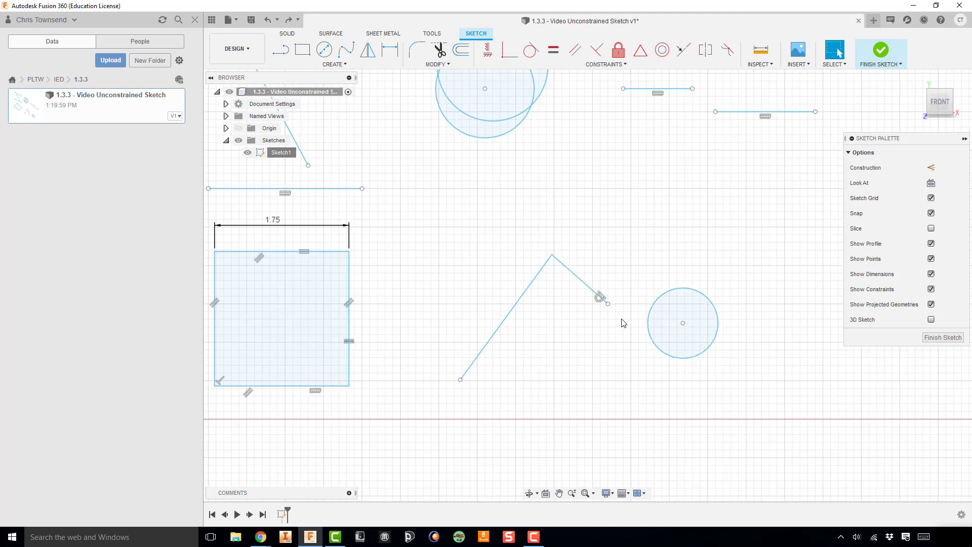
pyautogui.hotkey('ctrl', 'z')
pyautogui.hotkey('ctrl', 'z')
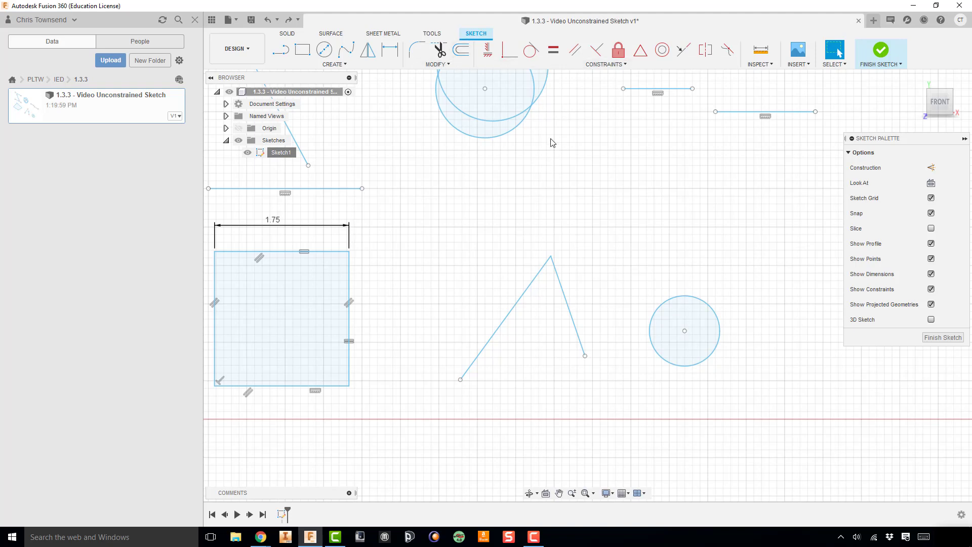
# Apply Fix constraints to the circle and the short slanted line beside it.
pyautogui.click(618, 49)
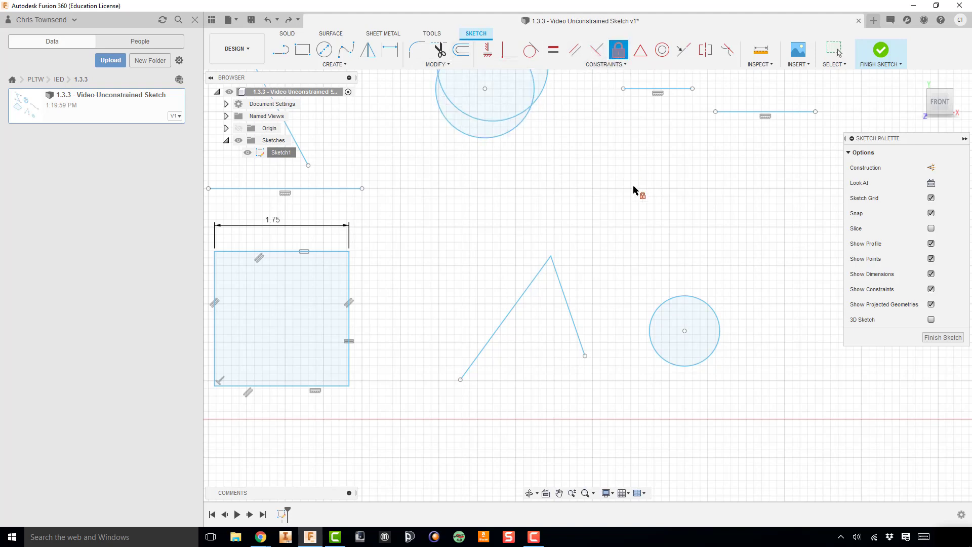
pyautogui.click(678, 299)
pyautogui.click(566, 302)
pyautogui.rightClick(737, 223)
pyautogui.click(769, 217)
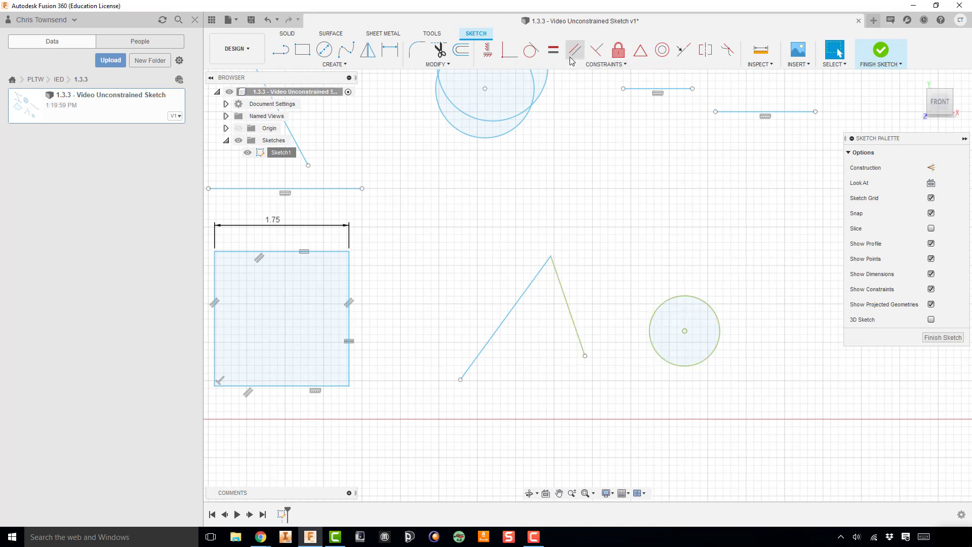
# Try to make the fixed short line tangent to the fixed circle.
pyautogui.click(531, 49)
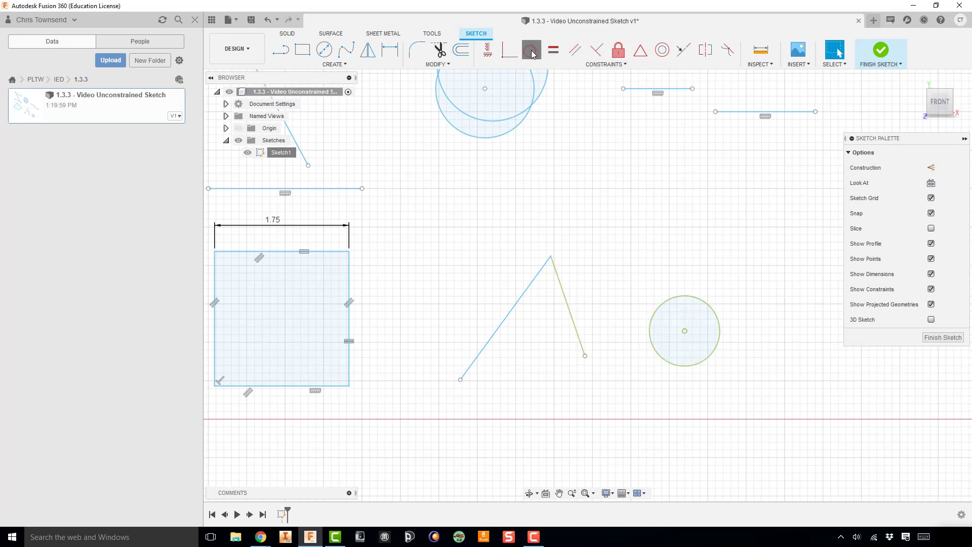
pyautogui.click(560, 282)
pyautogui.click(651, 328)
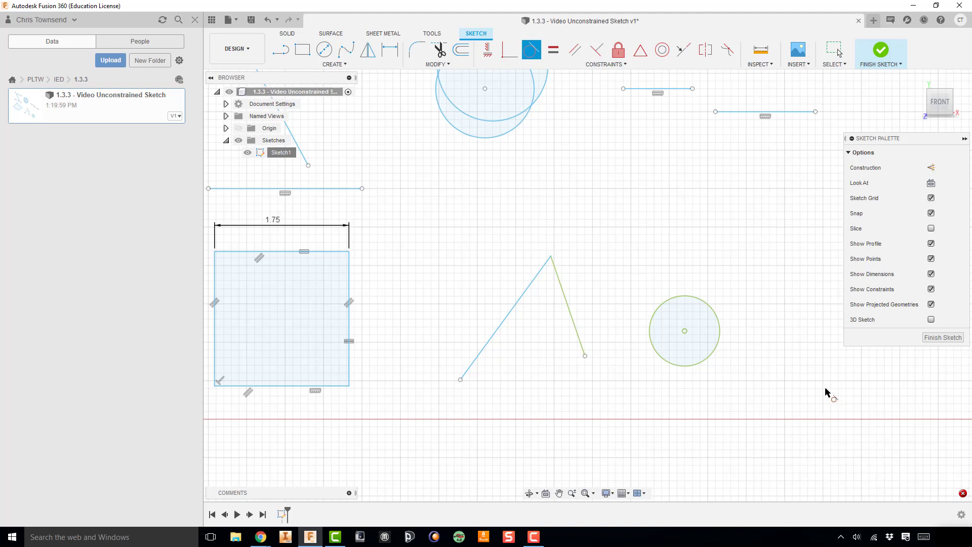
# Remove the Fix constraints from the circle and the short slanted line.
pyautogui.click(625, 57)
pyautogui.click(706, 304)
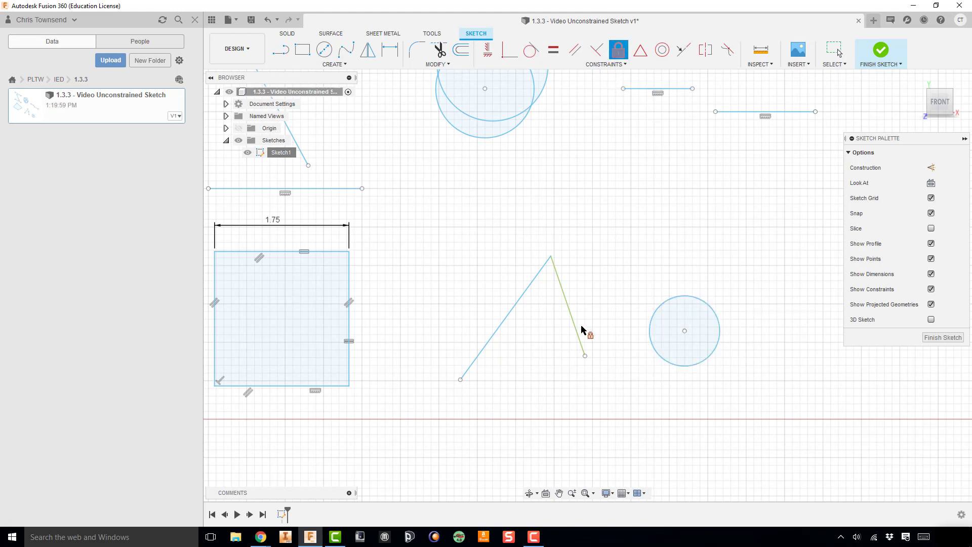
pyautogui.click(570, 309)
# Fix only the circle in place and make the short slanted line tangent to it.
pyautogui.click(678, 311)
pyautogui.click(532, 49)
pyautogui.click(656, 310)
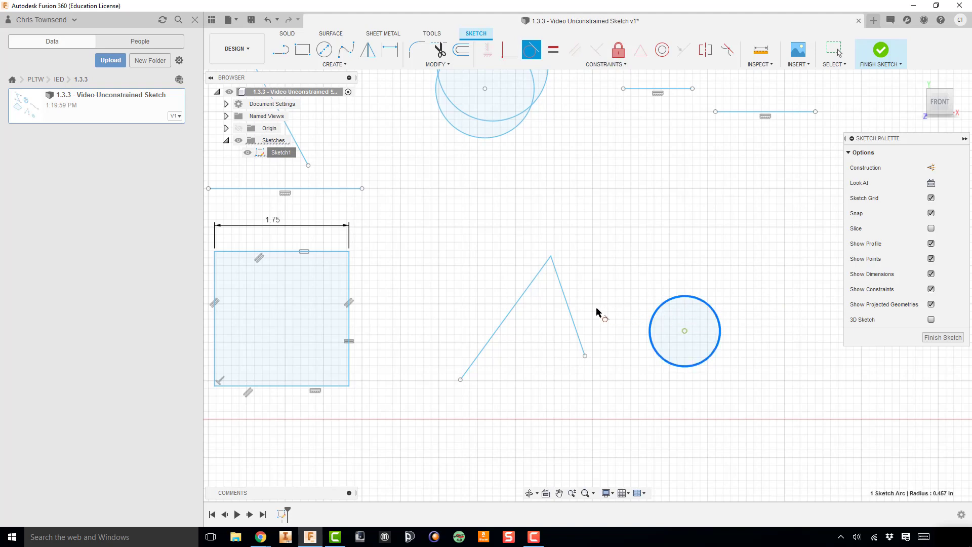
pyautogui.click(571, 310)
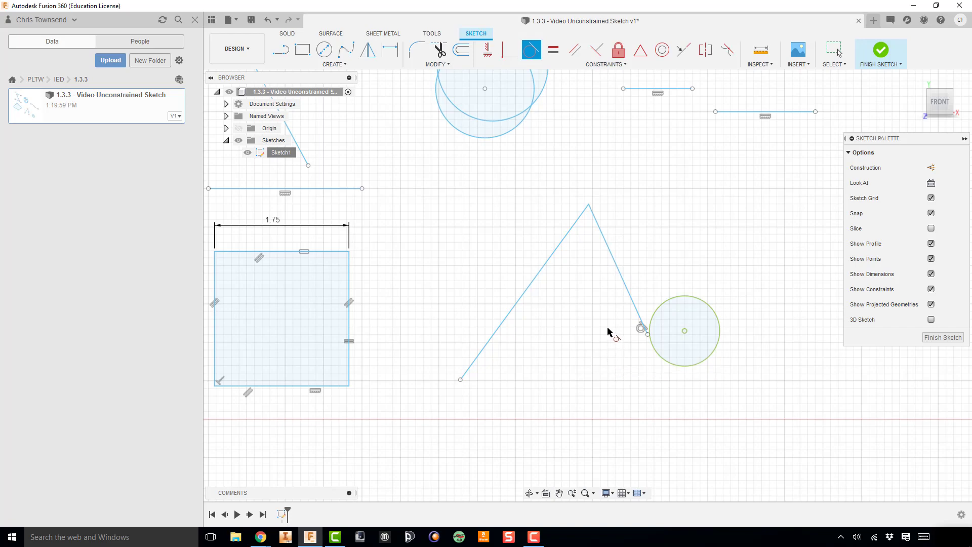
# Apply Fix constraints to the two long horizontal lines above the dimensioned square.
pyautogui.moveTo(496, 213); pyautogui.dragTo(598, 285, button='middle')
pyautogui.moveTo(464, 218)
pyautogui.mouseDown(button='middle')
pyautogui.moveTo(521, 236)
pyautogui.moveTo(459, 223)
pyautogui.moveTo(507, 229)
pyautogui.mouseUp(button='middle')
pyautogui.scroll(2, 457, 225)
pyautogui.scroll(2, 455, 227)
pyautogui.scroll(-1, 508, 215)
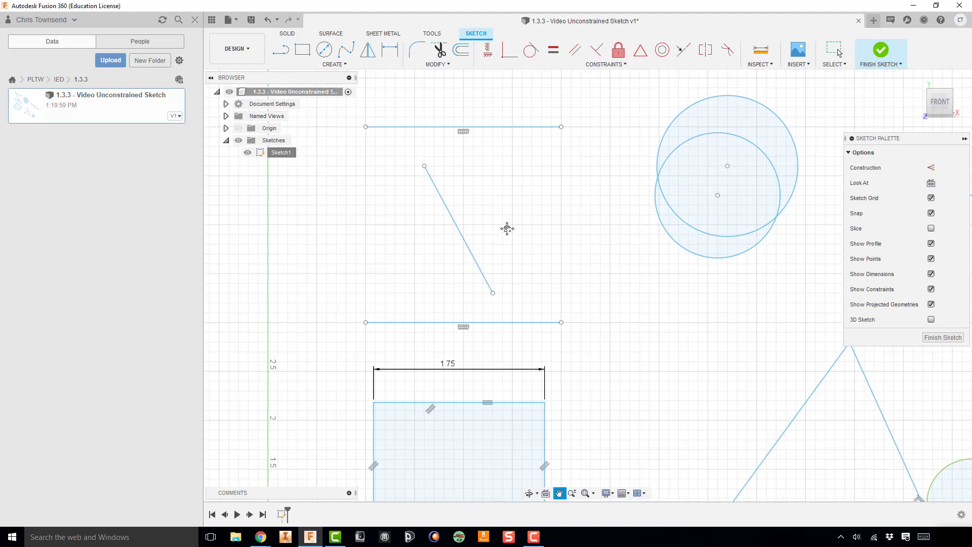
pyautogui.press('t')
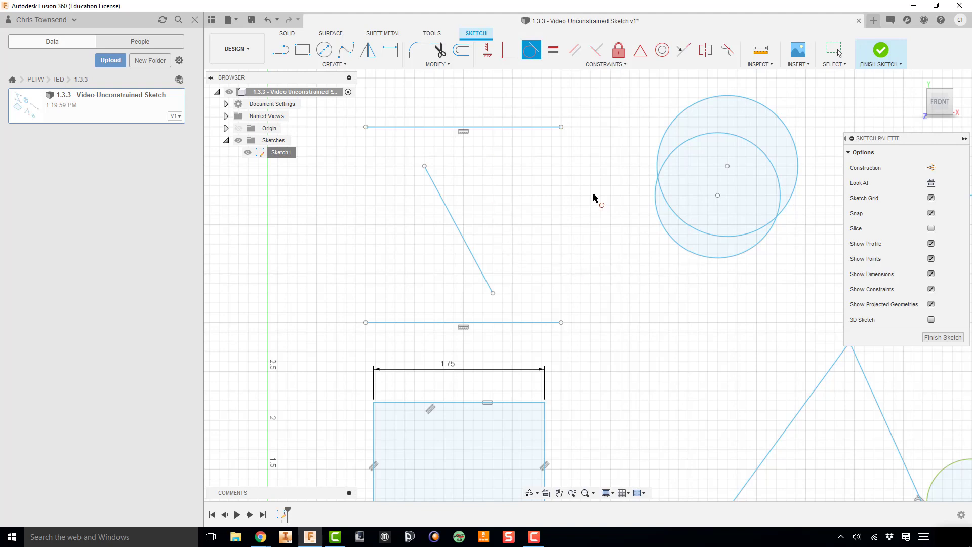
pyautogui.click(618, 49)
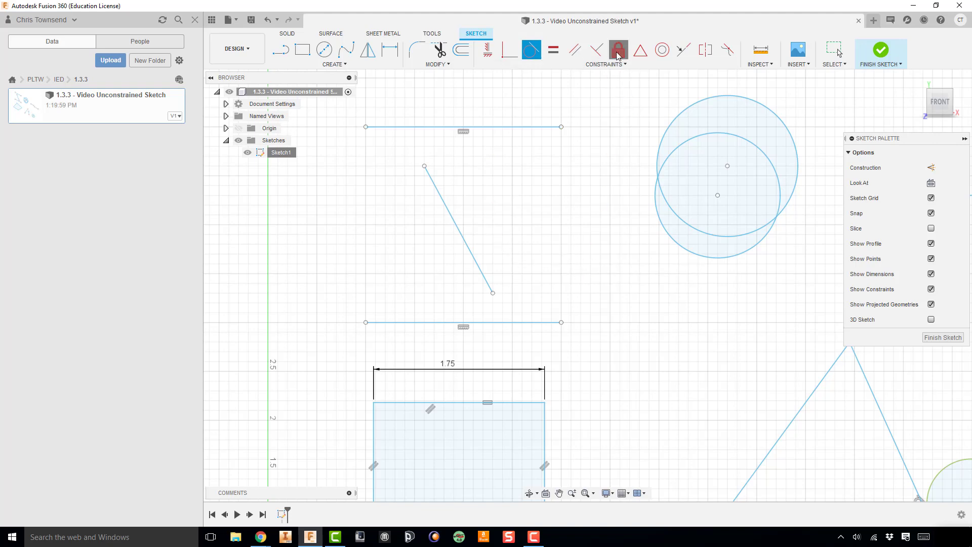
pyautogui.click(538, 127)
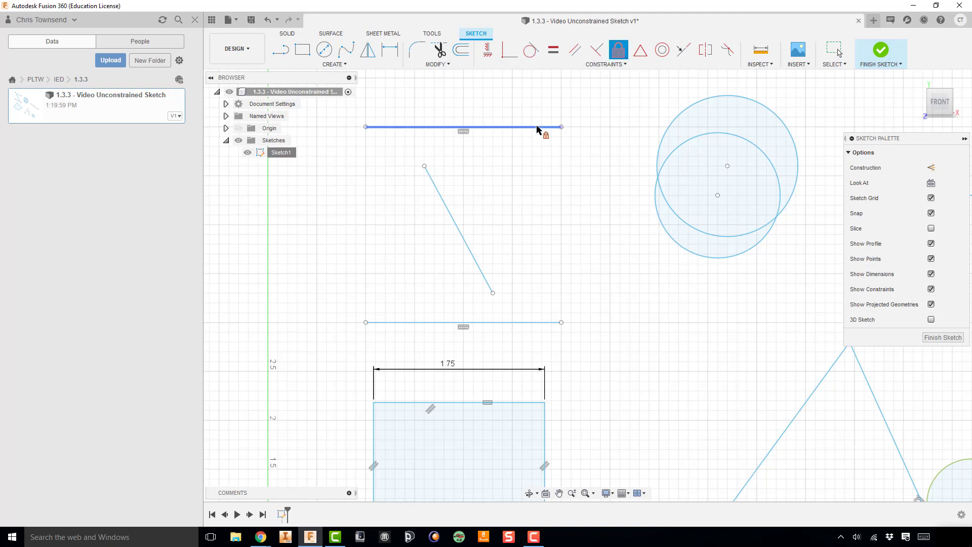
pyautogui.click(538, 323)
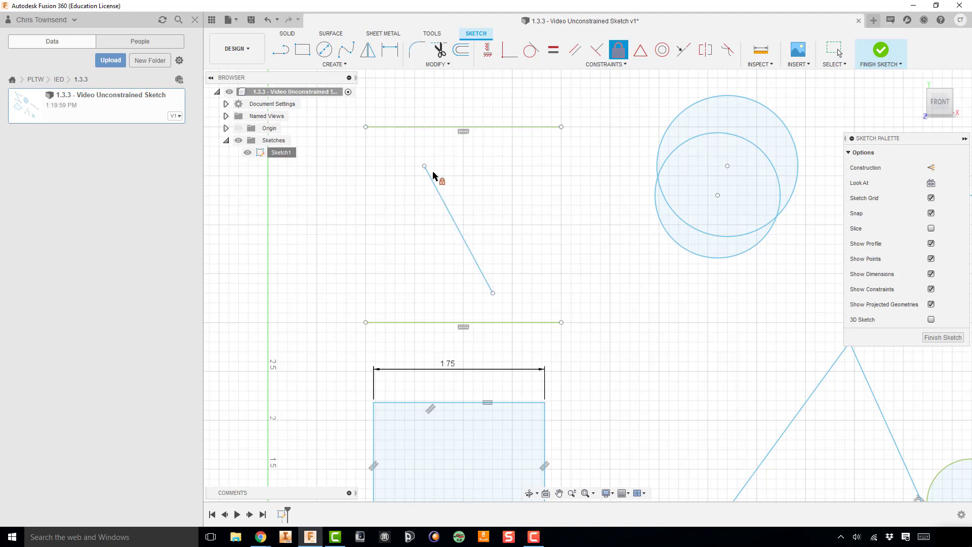
pyautogui.press('Escape')
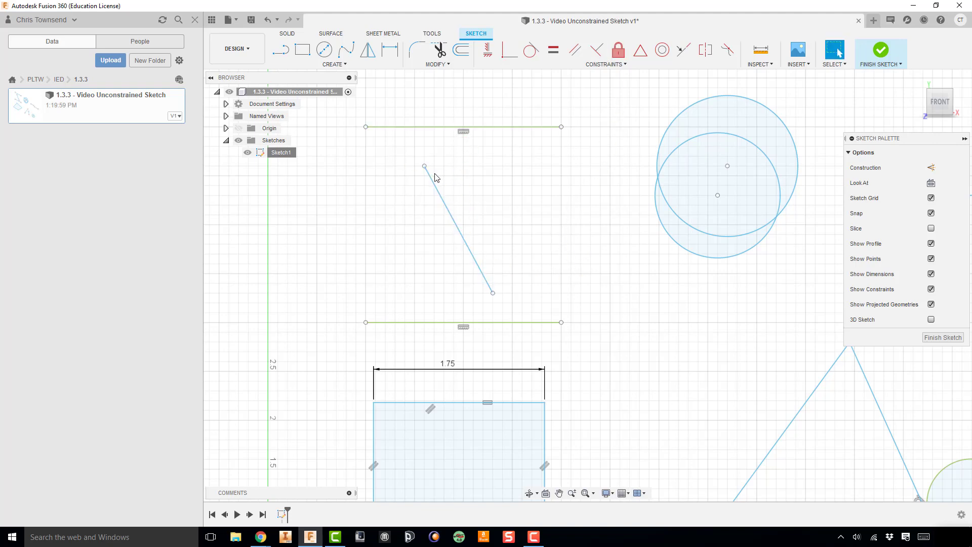
# Use Midpoint constraints to attach the slanted line's upper end to the upper horizontal line and its lower end to the lower one.
pyautogui.moveTo(426, 168)
pyautogui.mouseDown()
pyautogui.moveTo(503, 156)
pyautogui.moveTo(440, 162)
pyautogui.mouseUp()
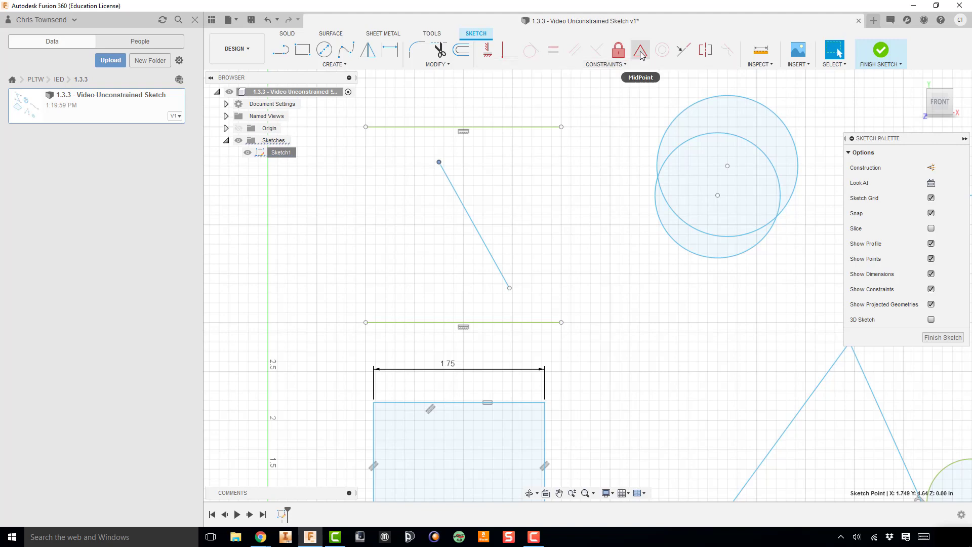
pyautogui.click(604, 170)
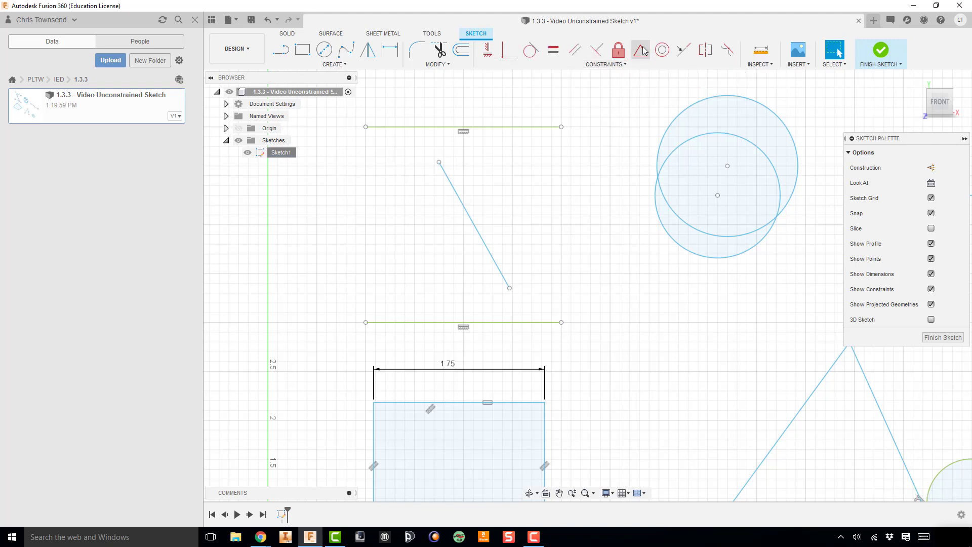
pyautogui.click(645, 55)
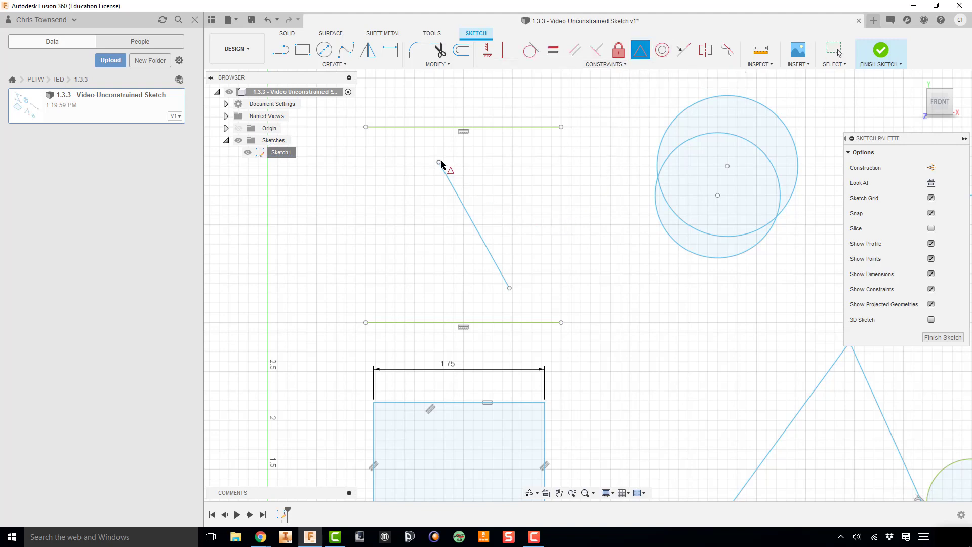
pyautogui.click(439, 162)
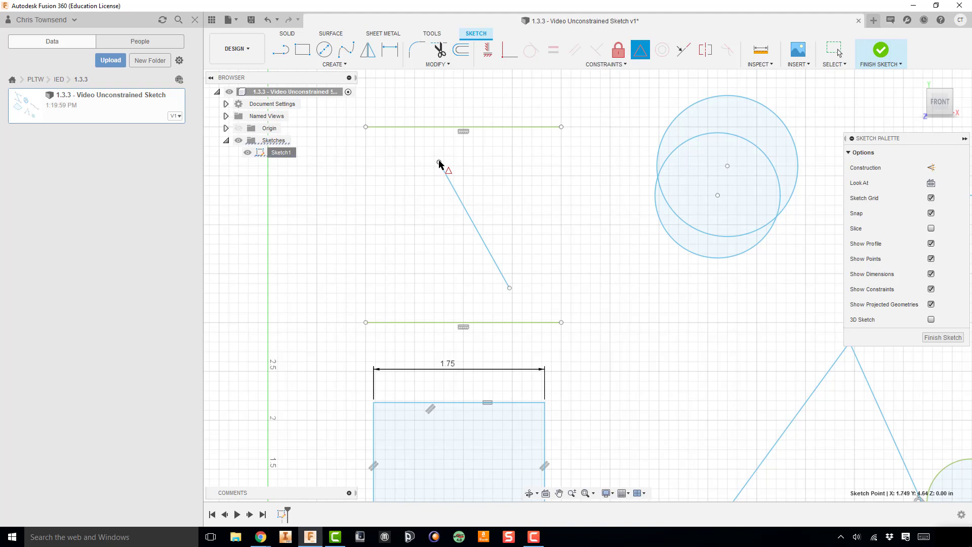
pyautogui.click(468, 128)
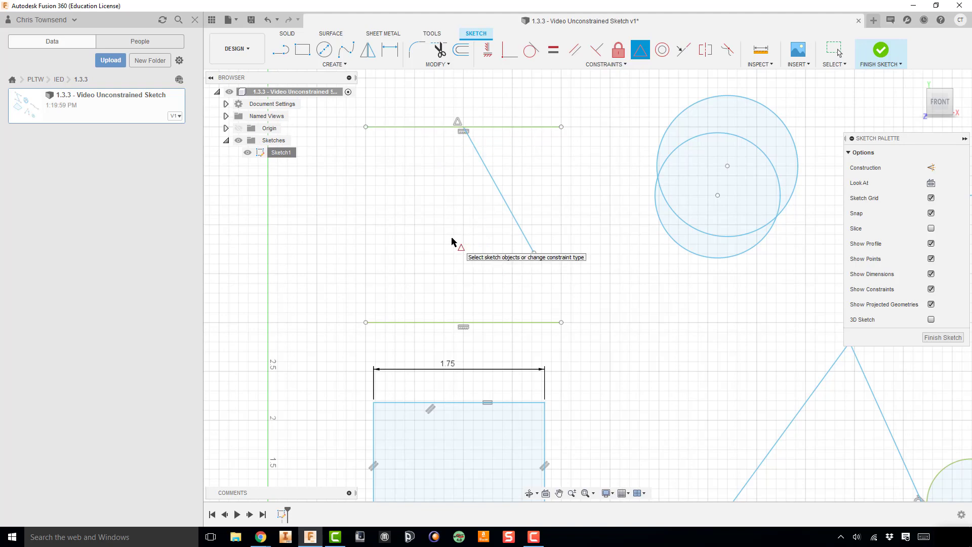
pyautogui.click(534, 254)
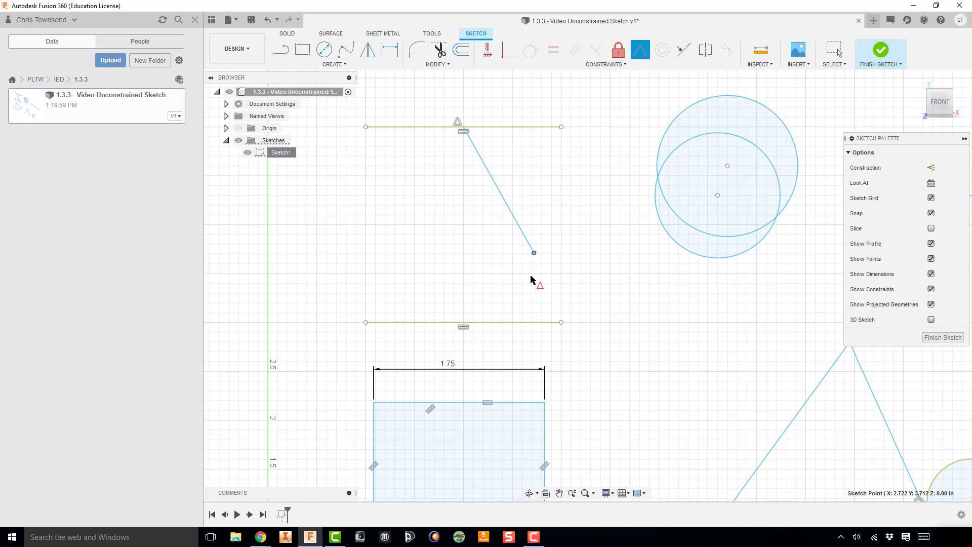
pyautogui.click(468, 323)
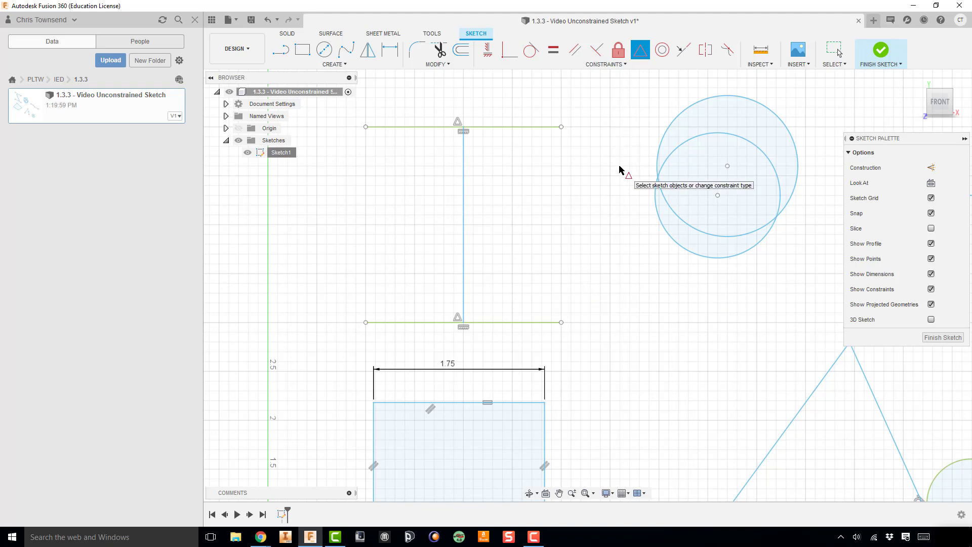
pyautogui.press('Escape')
# Unfix the upper horizontal line and move it right and slightly downward to test its midpoint connection.
pyautogui.click(618, 49)
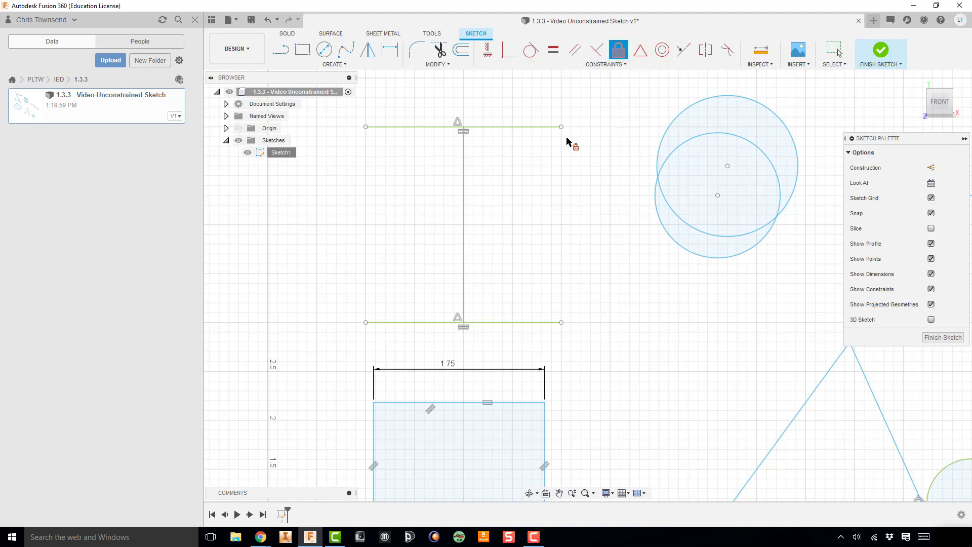
pyautogui.click(530, 127)
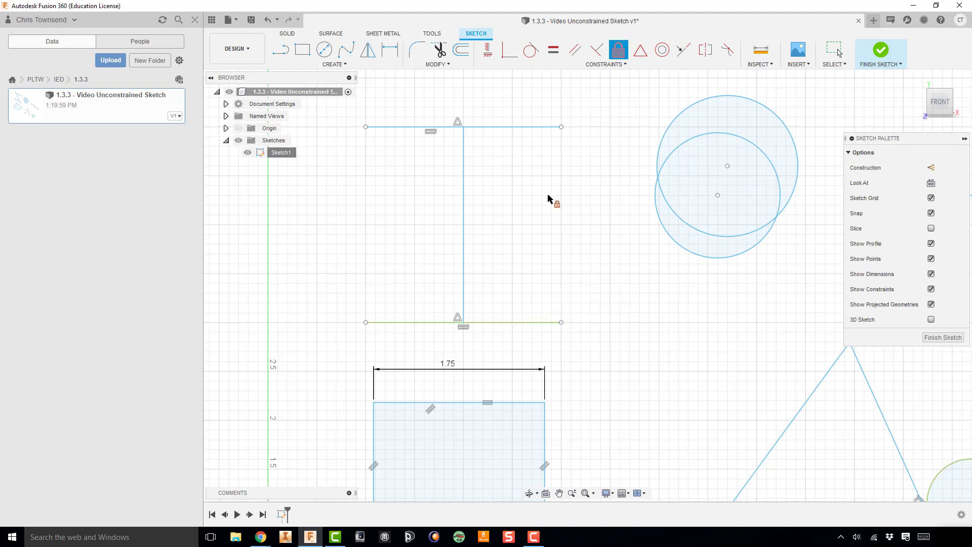
pyautogui.press('Escape')
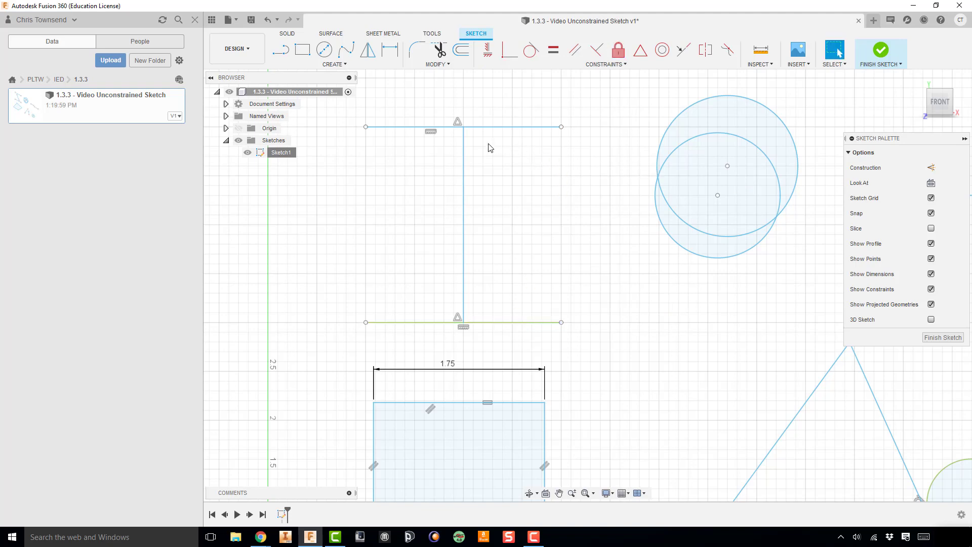
pyautogui.moveTo(495, 127)
pyautogui.mouseDown()
pyautogui.moveTo(548, 126)
pyautogui.moveTo(428, 175)
pyautogui.moveTo(525, 216)
pyautogui.moveTo(463, 151)
pyautogui.moveTo(410, 205)
pyautogui.moveTo(445, 123)
pyautogui.moveTo(536, 156)
pyautogui.moveTo(461, 115)
pyautogui.moveTo(534, 154)
pyautogui.moveTo(511, 142)
pyautogui.moveTo(439, 152)
pyautogui.moveTo(495, 123)
pyautogui.moveTo(525, 139)
pyautogui.mouseUp()
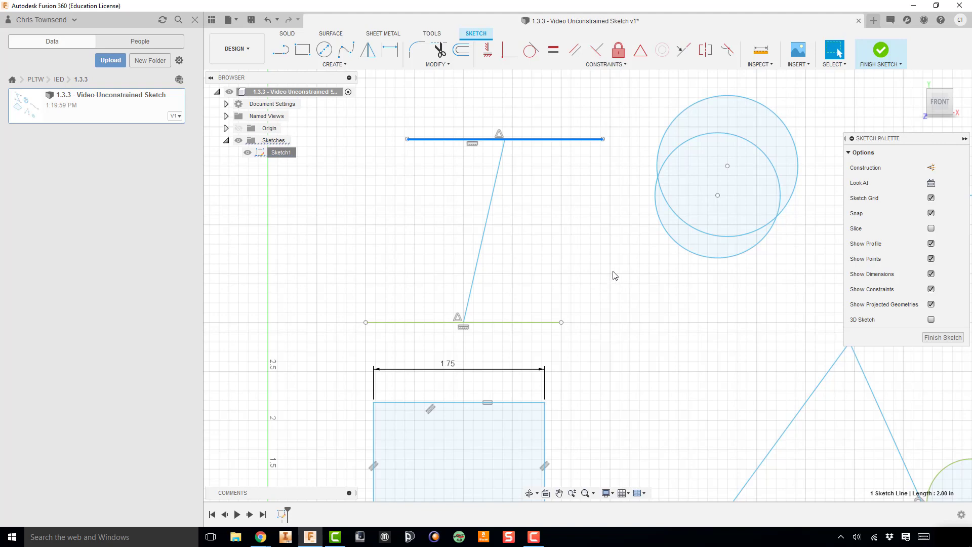
# Make the two overlapping circles concentric, with the smaller circle centred on the larger one.
pyautogui.moveTo(614, 275)
pyautogui.mouseDown(button='middle')
pyautogui.moveTo(564, 261)
pyautogui.moveTo(364, 317)
pyautogui.mouseUp(button='middle')
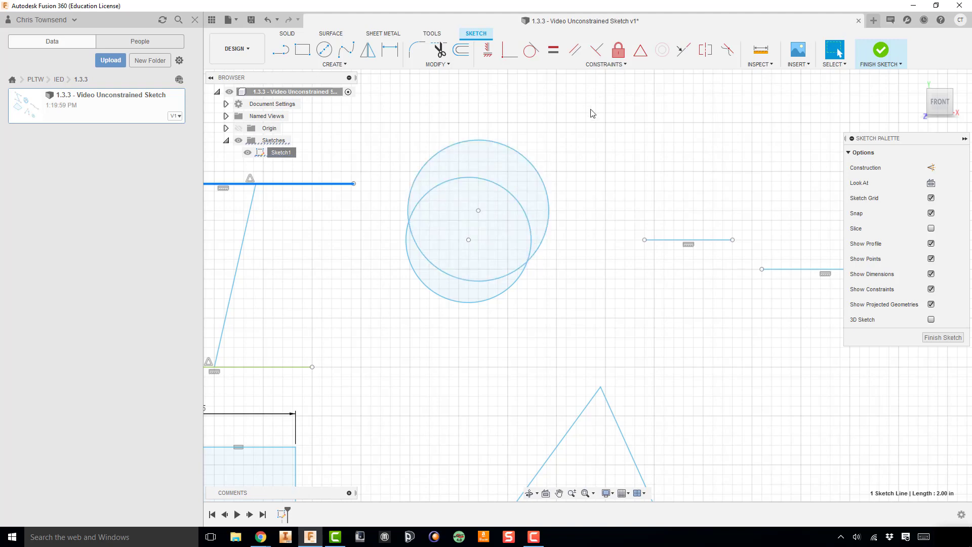
pyautogui.click(564, 181)
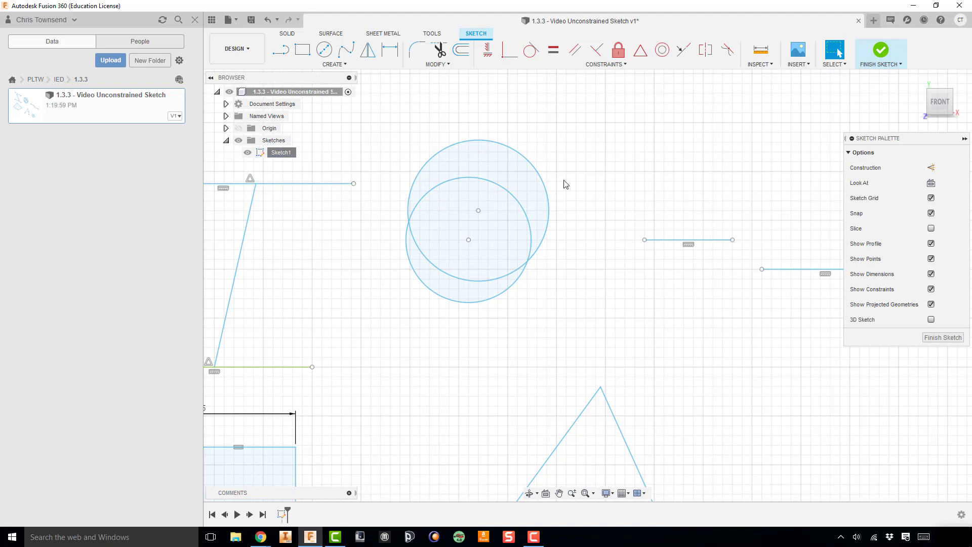
pyautogui.click(663, 51)
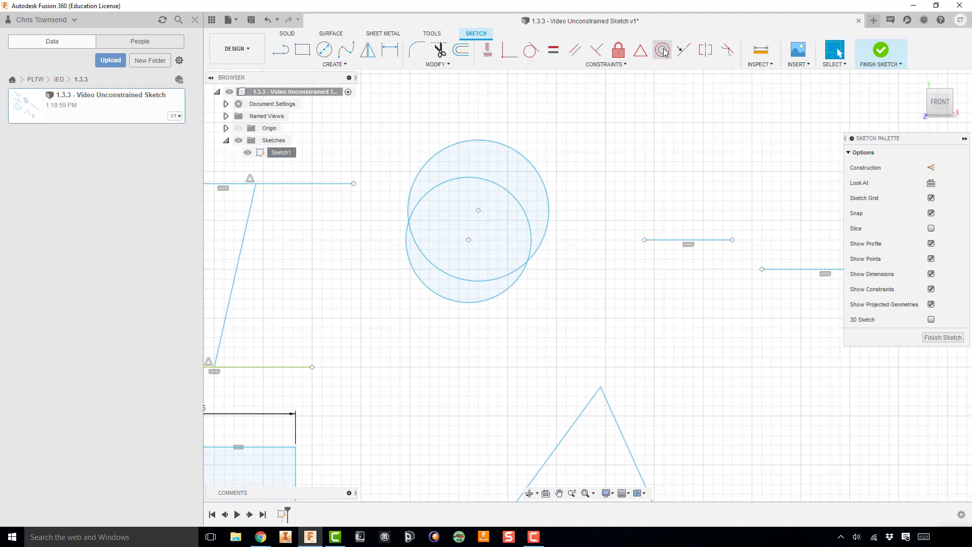
pyautogui.click(515, 159)
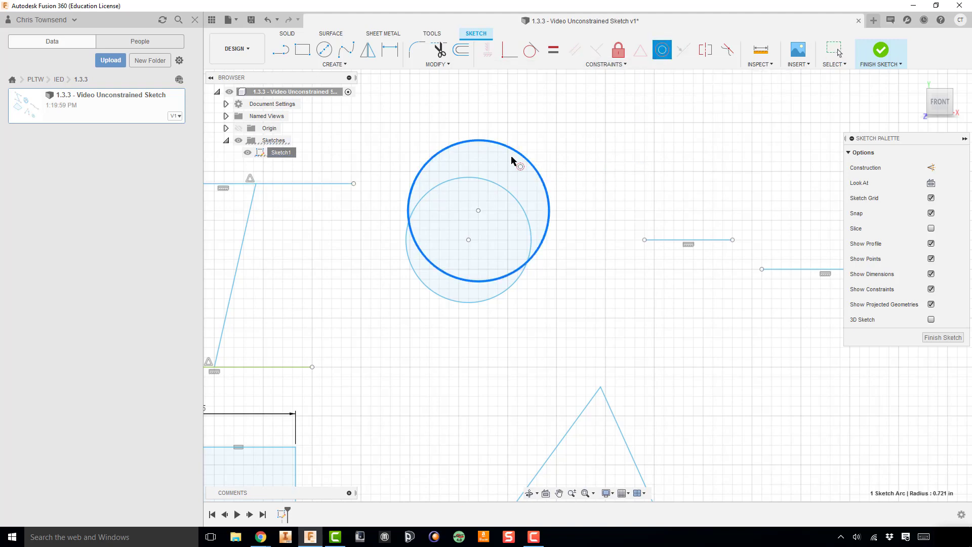
pyautogui.click(508, 195)
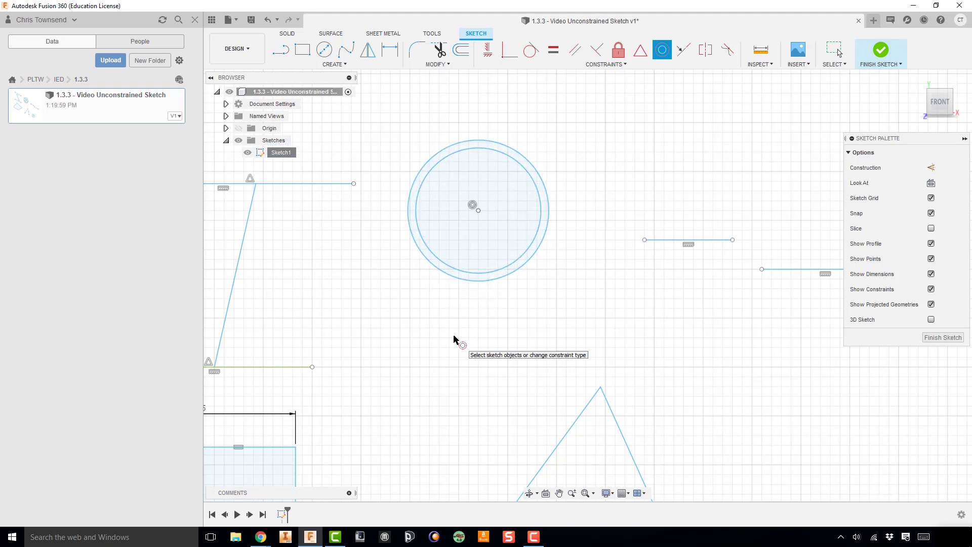
pyautogui.press('Escape')
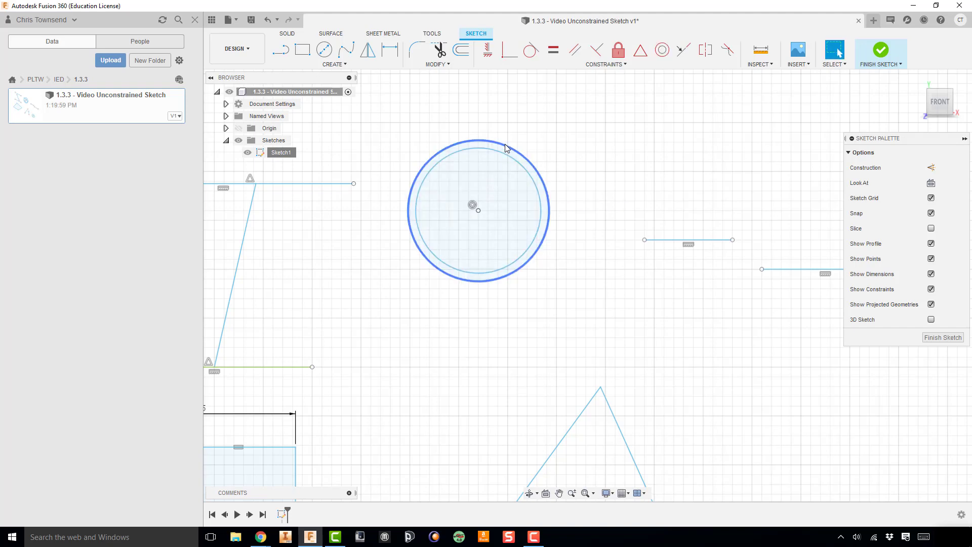
# Resize the concentric circles freehand, shrinking the inner one and enlarging the outer one to a radius of about 0.8 in.
pyautogui.moveTo(506, 147)
pyautogui.mouseDown()
pyautogui.moveTo(524, 109)
pyautogui.moveTo(497, 178)
pyautogui.moveTo(490, 157)
pyautogui.moveTo(508, 130)
pyautogui.moveTo(486, 188)
pyautogui.moveTo(512, 143)
pyautogui.mouseUp()
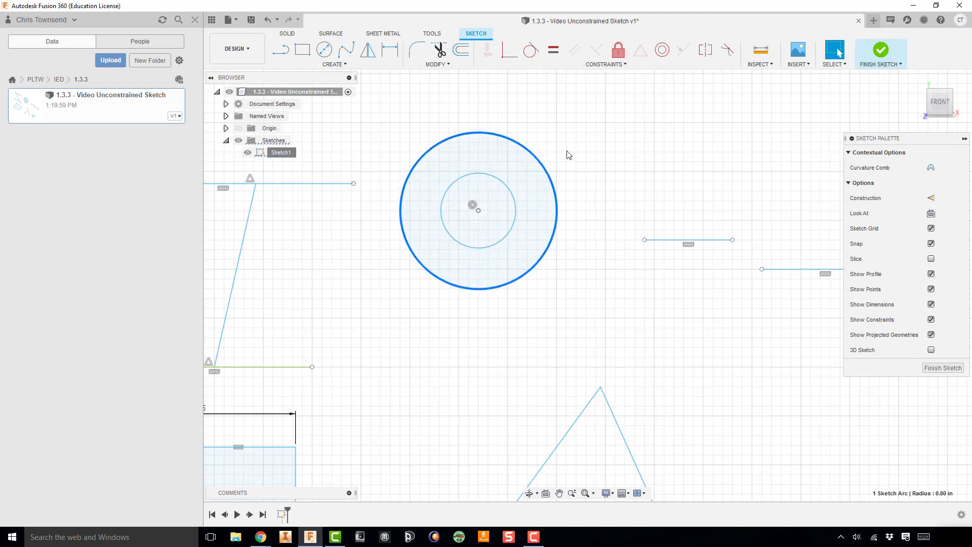
pyautogui.click(547, 146)
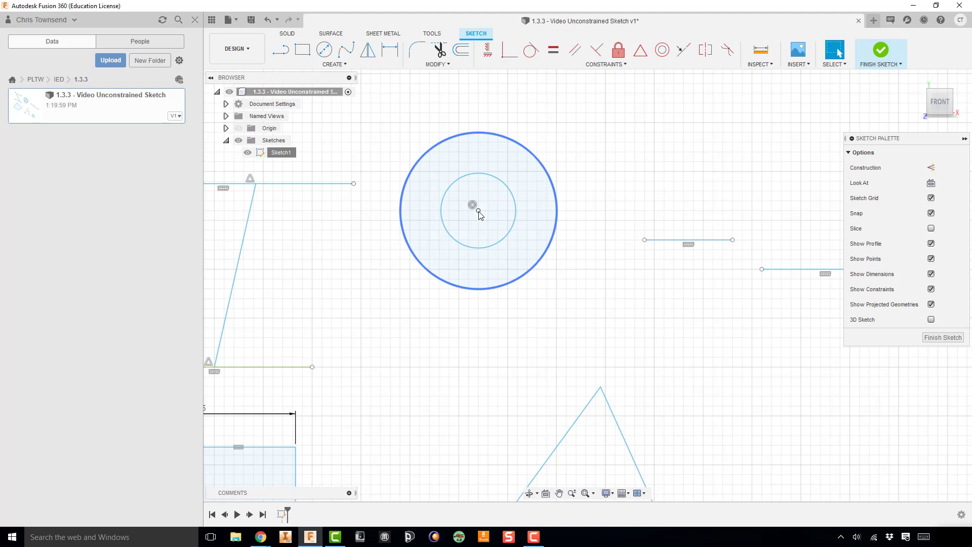
pyautogui.moveTo(599, 205); pyautogui.dragTo(389, 196, button='middle')
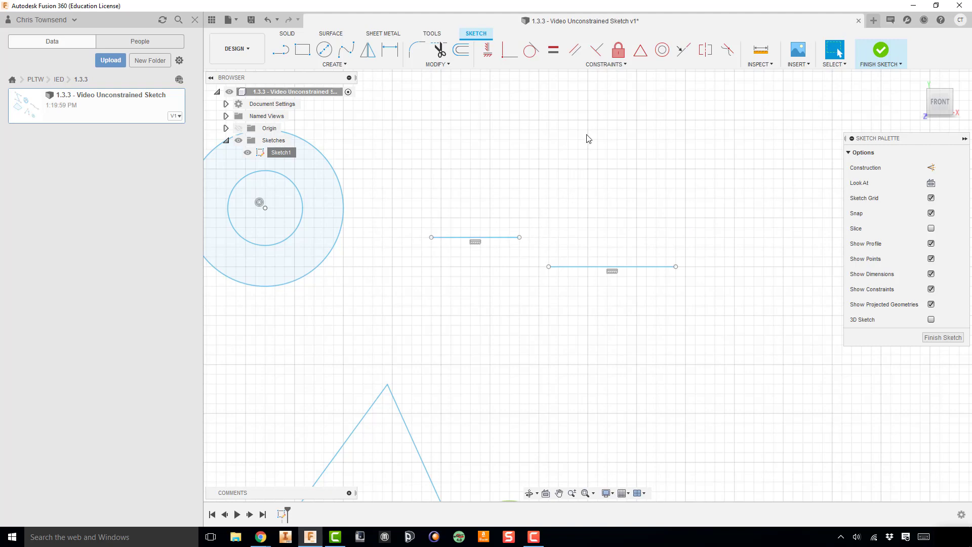
# Make the two separate horizontal lines collinear, aligning the longer one with the shorter one.
pyautogui.click(682, 51)
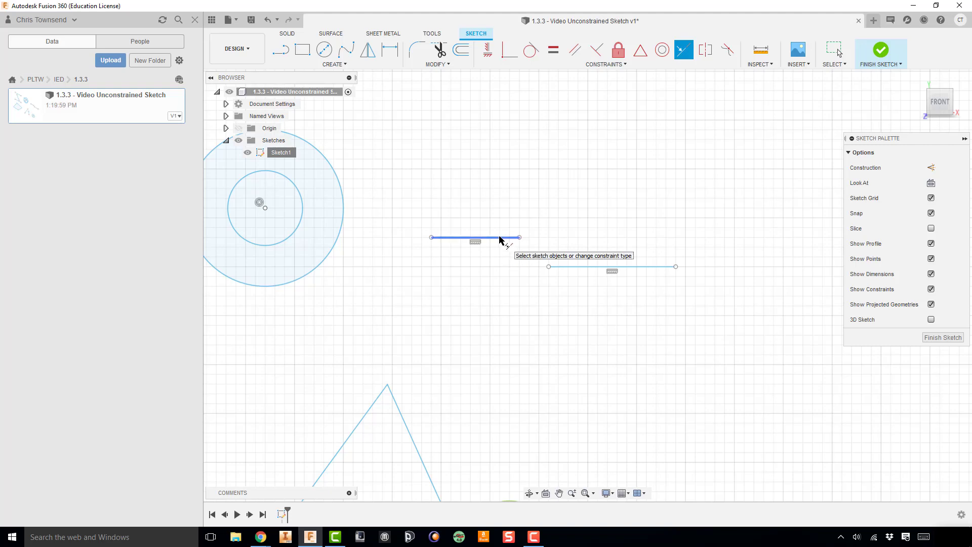
pyautogui.click(500, 238)
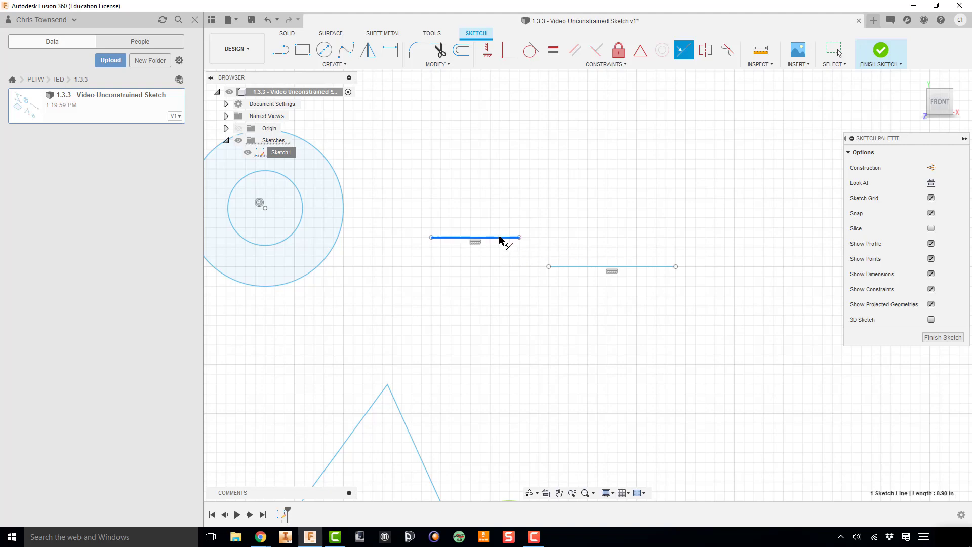
pyautogui.click(582, 267)
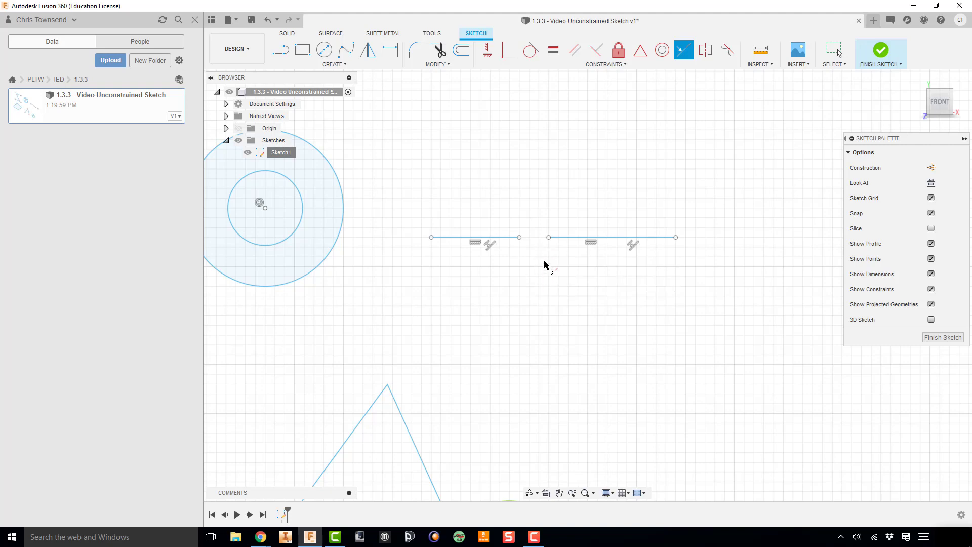
pyautogui.press('Escape')
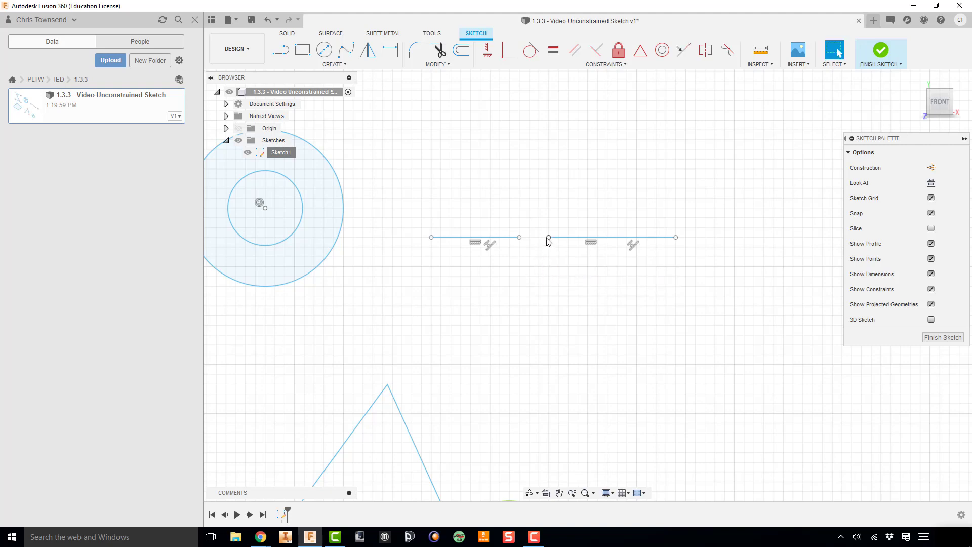
# Test the collinear constraint by stretching the longer line's left end, undoing the last stretch, and moving the shorter line slightly downward.
pyautogui.moveTo(551, 239); pyautogui.dragTo(597, 236)
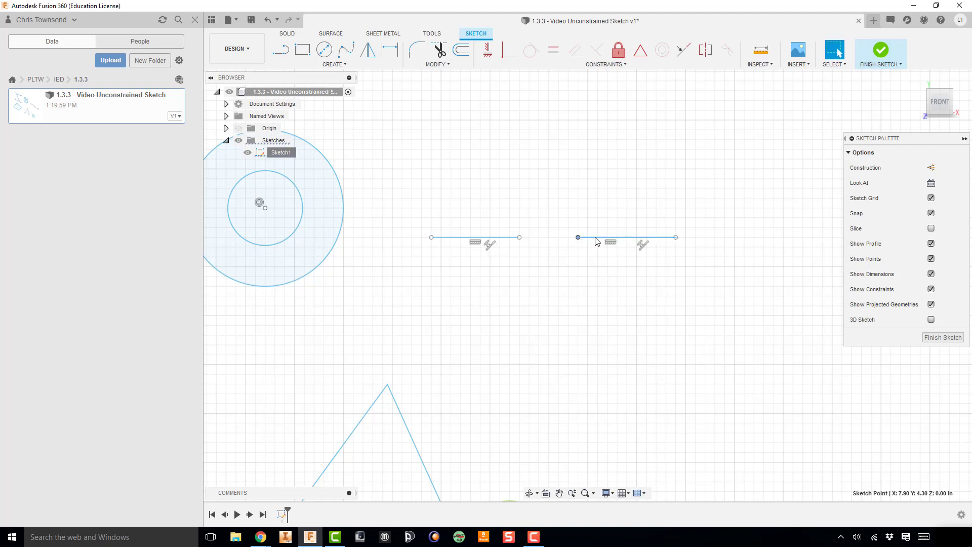
pyautogui.moveTo(578, 238); pyautogui.dragTo(398, 238)
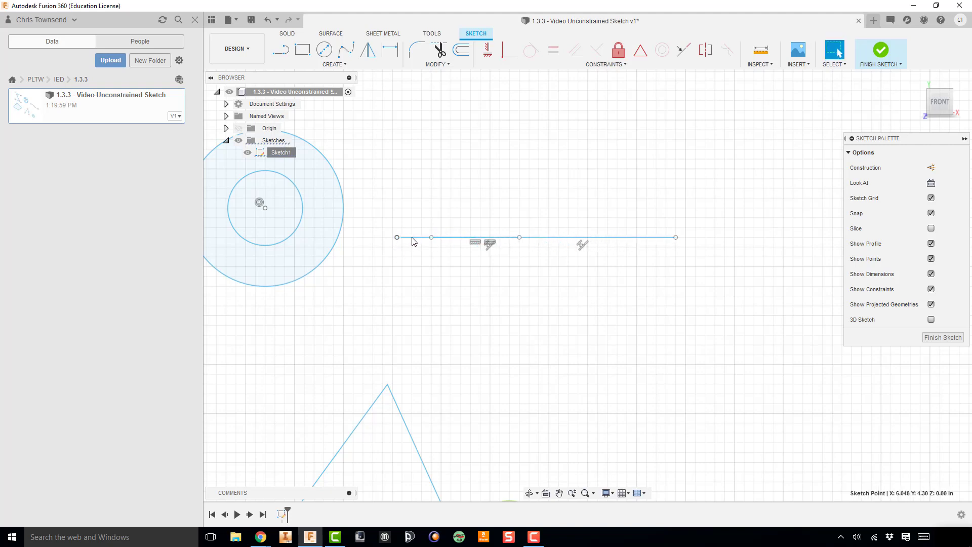
pyautogui.hotkey('ctrl', 'z')
pyautogui.moveTo(502, 237)
pyautogui.mouseDown()
pyautogui.moveTo(501, 277)
pyautogui.moveTo(498, 212)
pyautogui.moveTo(501, 266)
pyautogui.moveTo(501, 247)
pyautogui.mouseUp()
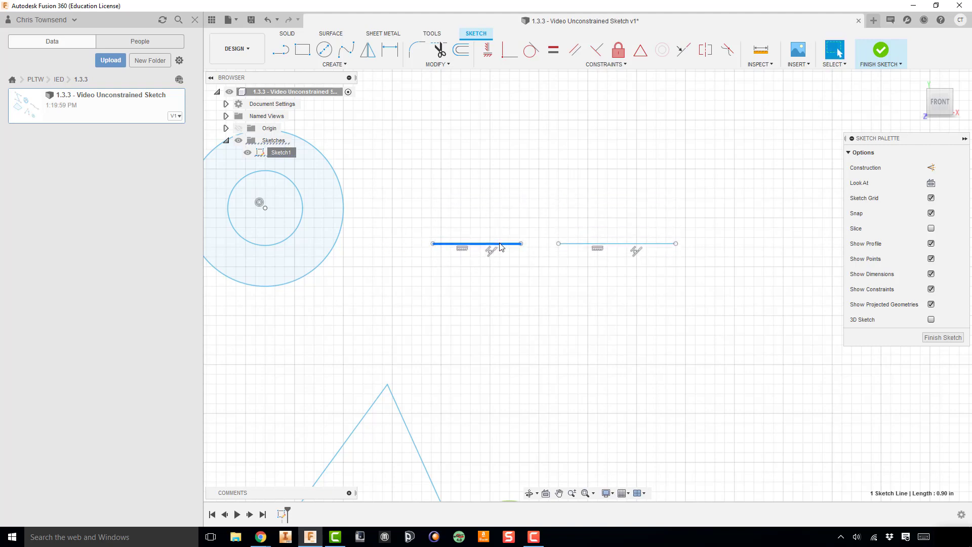
pyautogui.click(520, 212)
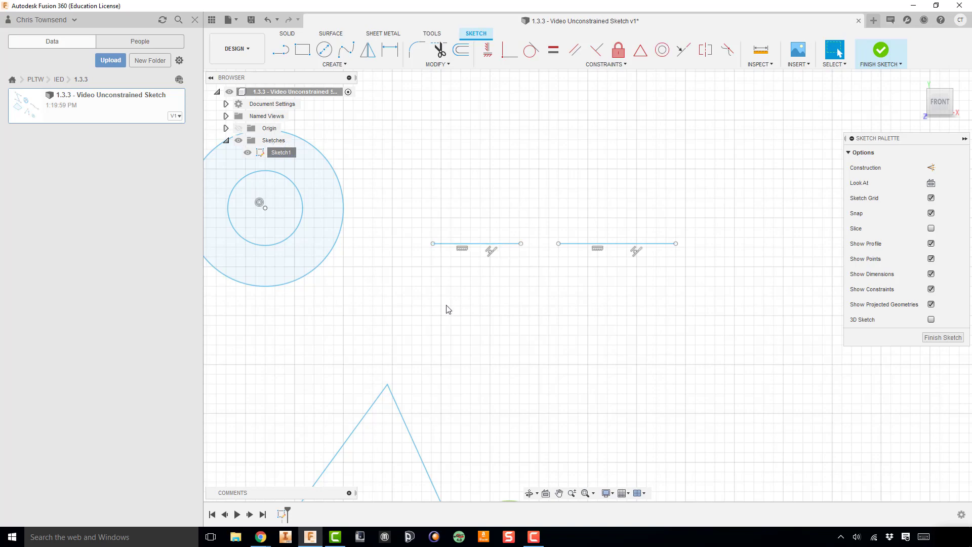
# Finish the sketch and reopen Sketch1 for editing.
pyautogui.scroll(-2, 446, 309)
pyautogui.moveTo(417, 319)
pyautogui.mouseDown(button='middle')
pyautogui.moveTo(517, 263)
pyautogui.moveTo(571, 269)
pyautogui.mouseUp(button='middle')
pyautogui.scroll(-2, 517, 283)
pyautogui.scroll(-1, 517, 300)
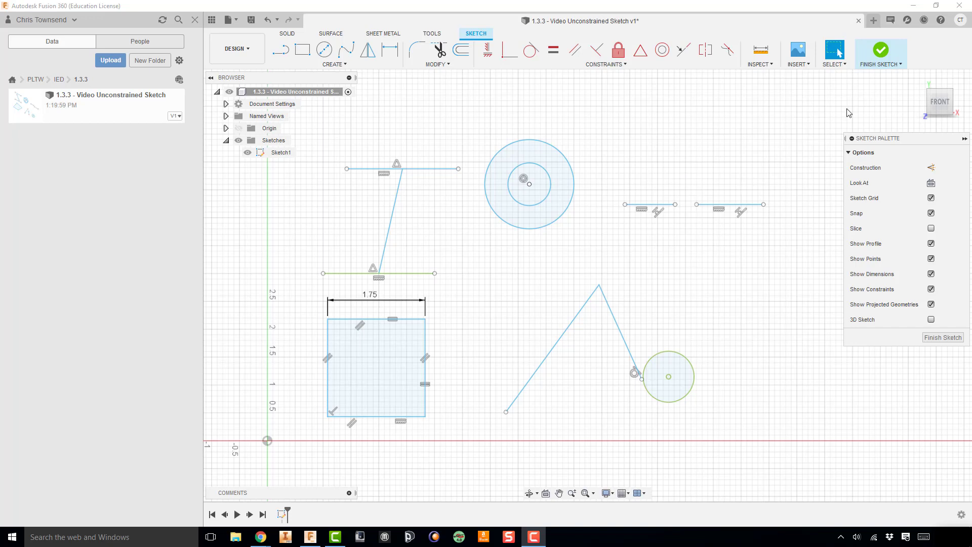
pyautogui.click(882, 50)
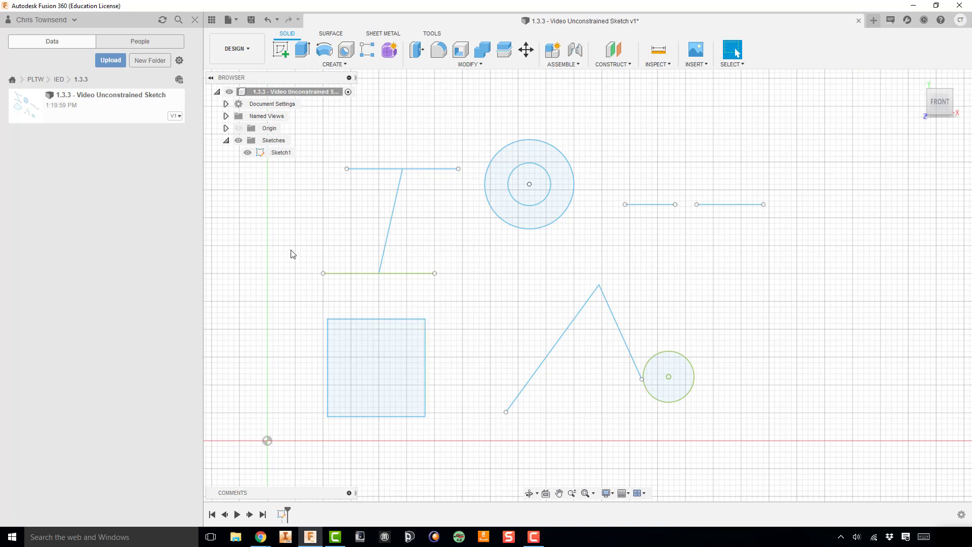
pyautogui.doubleClick(281, 152)
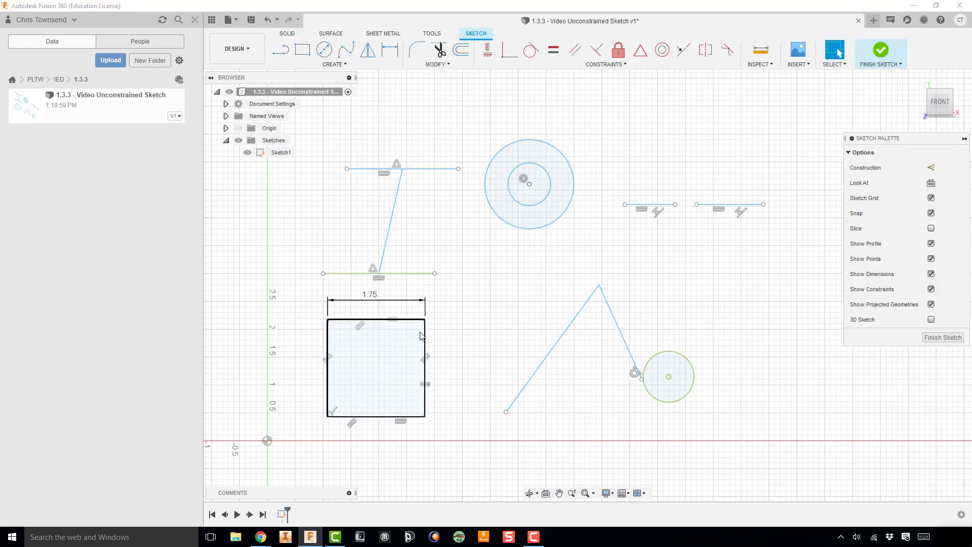
# Turn the display of sketch constraints off and back on, and collapse the Sketch Palette to clear the view of the shapes.
pyautogui.click(931, 290)
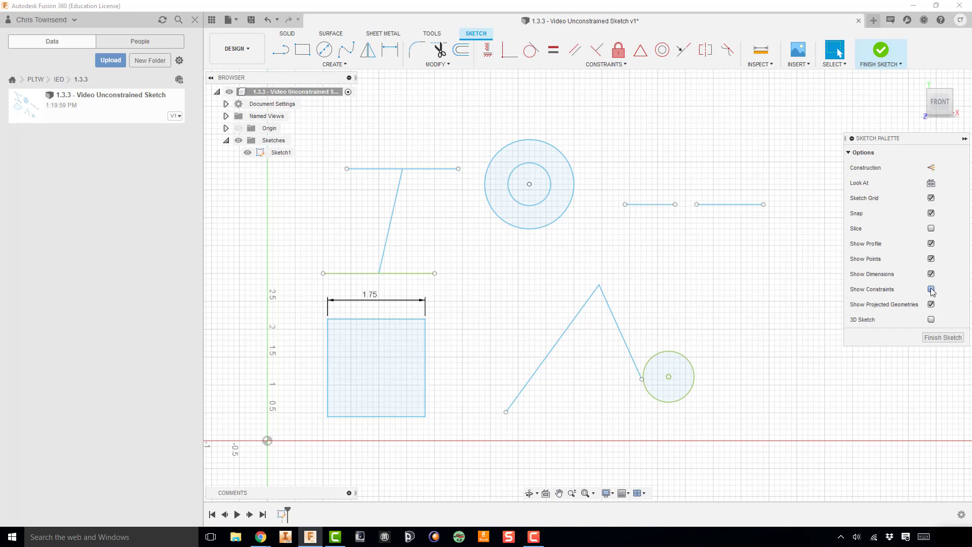
pyautogui.click(931, 289)
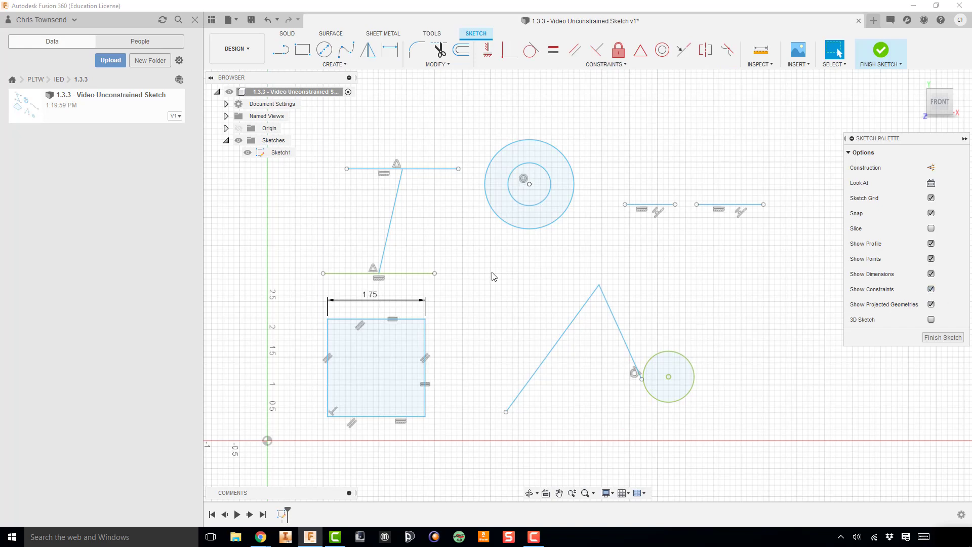
pyautogui.scroll(4, 493, 275)
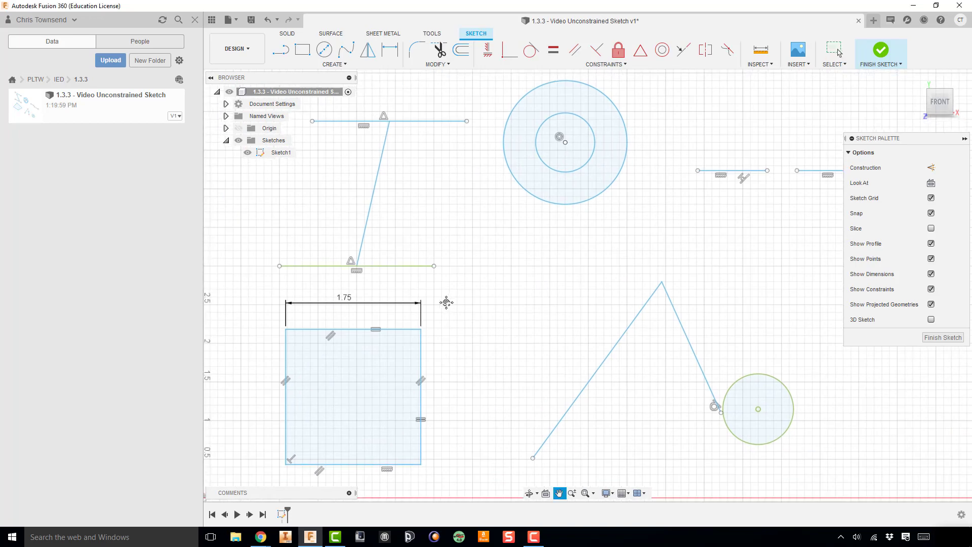
pyautogui.moveTo(446, 303); pyautogui.dragTo(452, 305)
pyautogui.press('Escape')
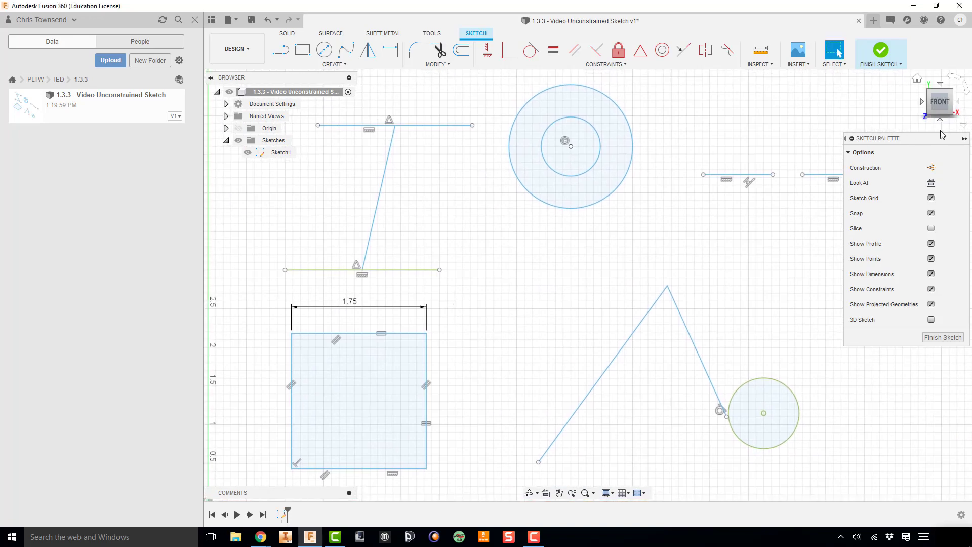
pyautogui.click(963, 139)
pyautogui.moveTo(964, 167)
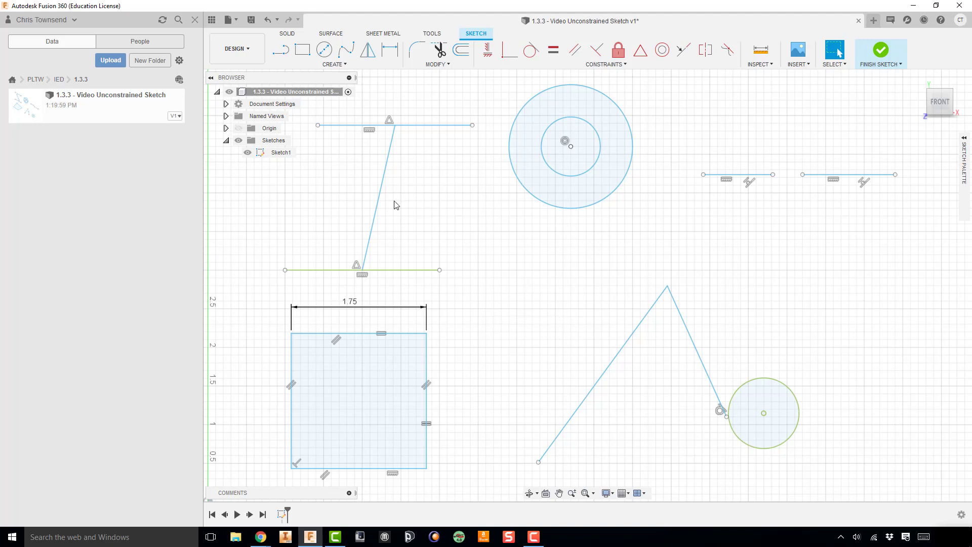
# Capture an image of the constrained sketch at the current document window size with anti-aliasing enabled.
pyautogui.click(230, 23)
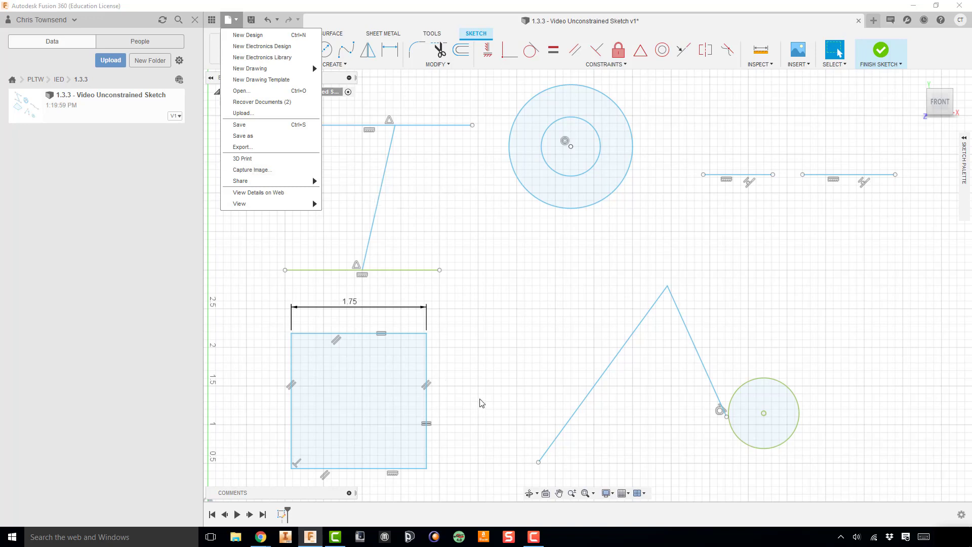
pyautogui.click(253, 169)
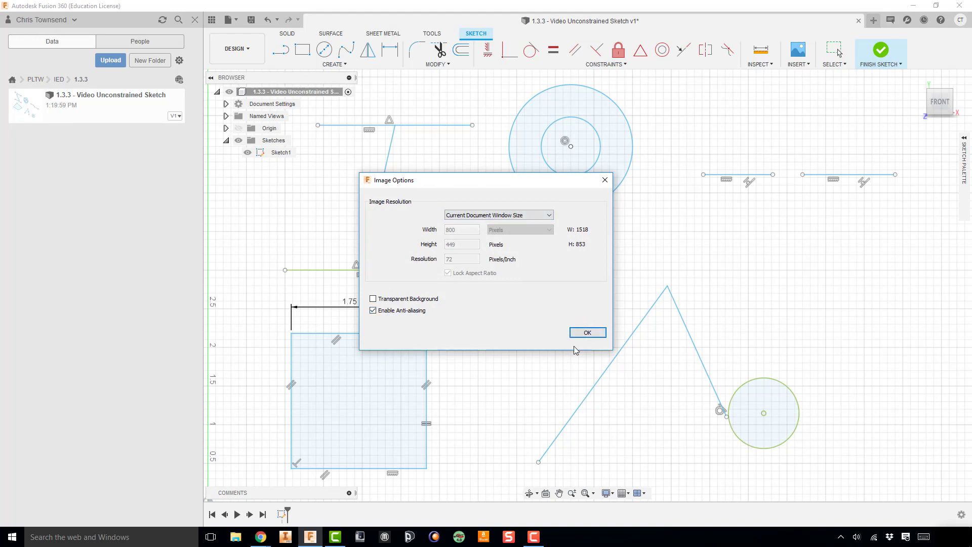
pyautogui.click(587, 332)
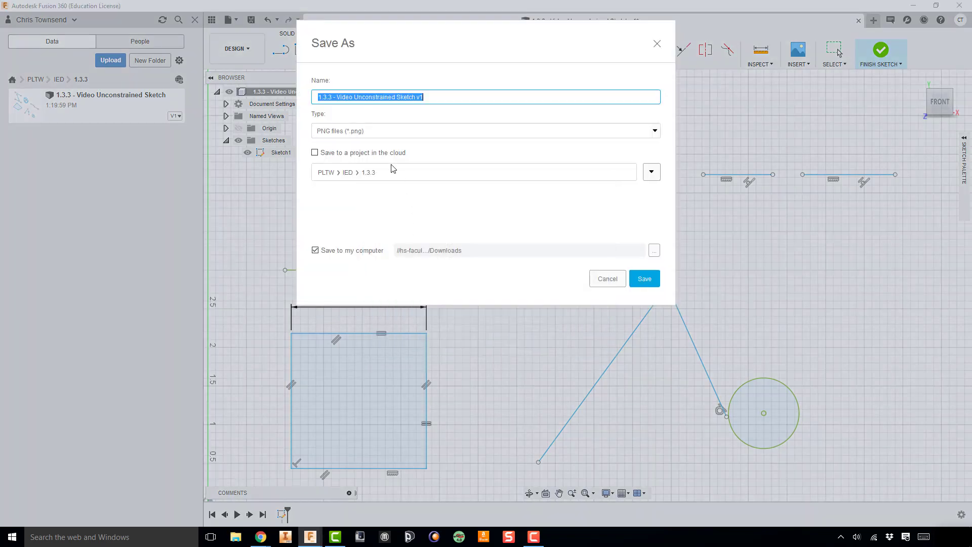
# Name the captured image "1.3.3 - Video Constrained Sketch Image" and set its file type to JPG.
pyautogui.click(432, 97)
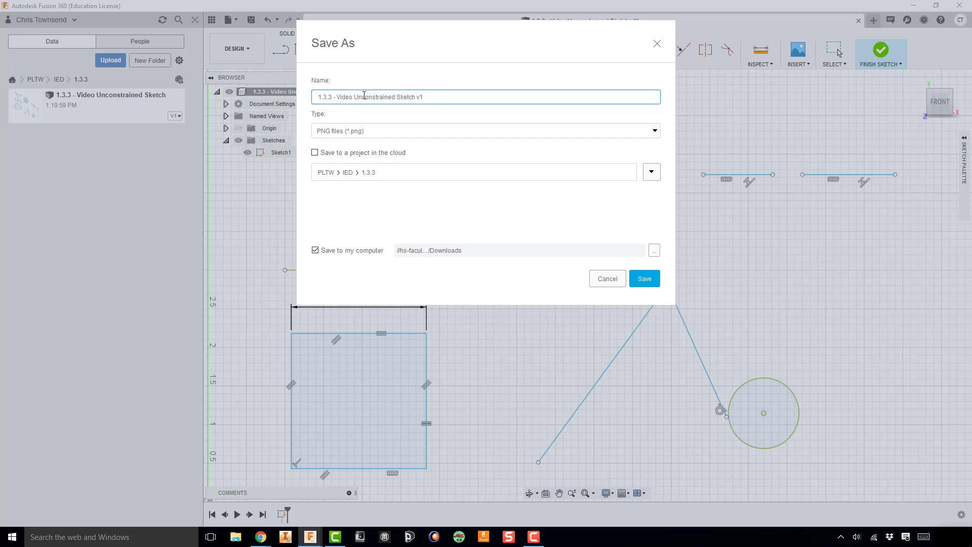
pyautogui.press('BackSpace')
pyautogui.press('BackSpace')
pyautogui.press('BackSpace')
pyautogui.write('C')
pyautogui.click(357, 133)
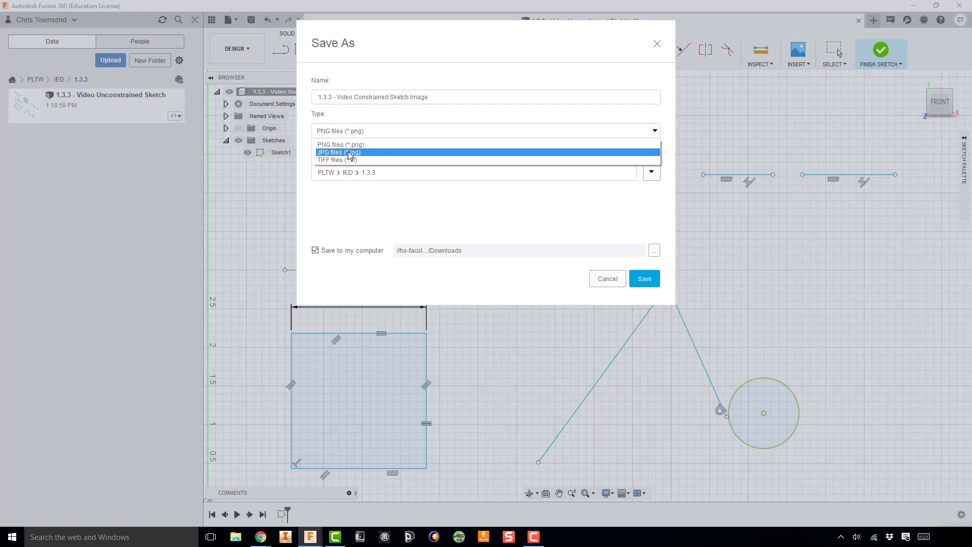
pyautogui.click(349, 154)
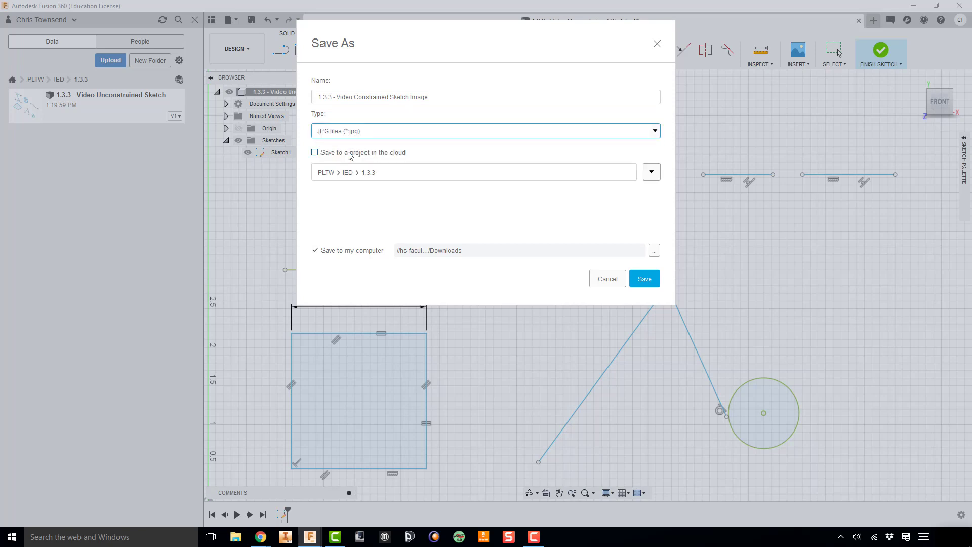
# Save the image both to the cloud project folder PLTW > IED > 1.3.3 and to the computer's Downloads folder.
pyautogui.click(315, 152)
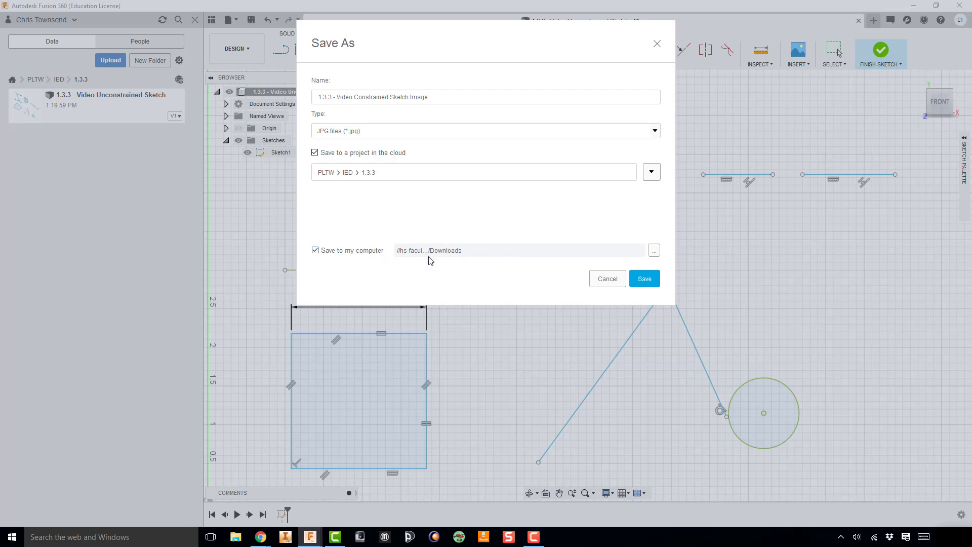
pyautogui.click(654, 251)
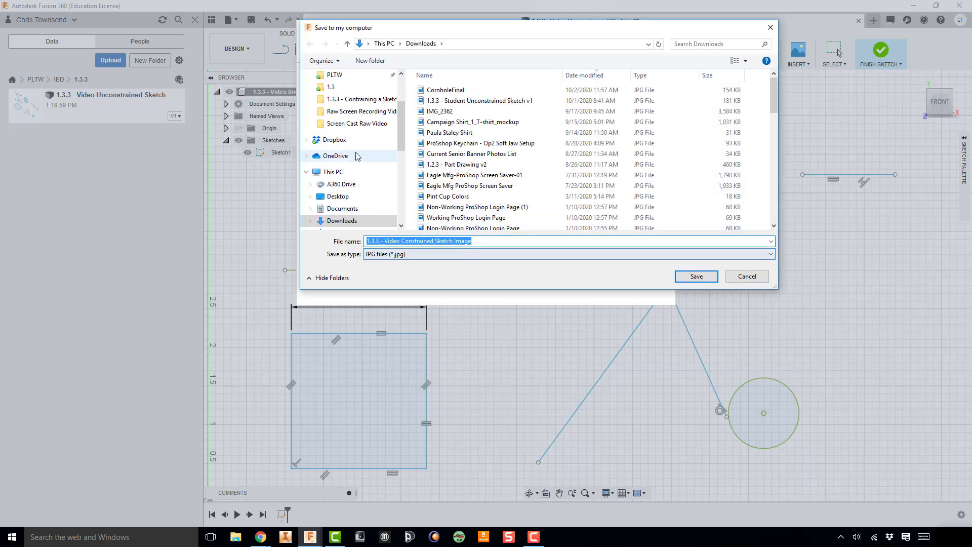
pyautogui.scroll(2, 354, 152)
pyautogui.click(353, 129)
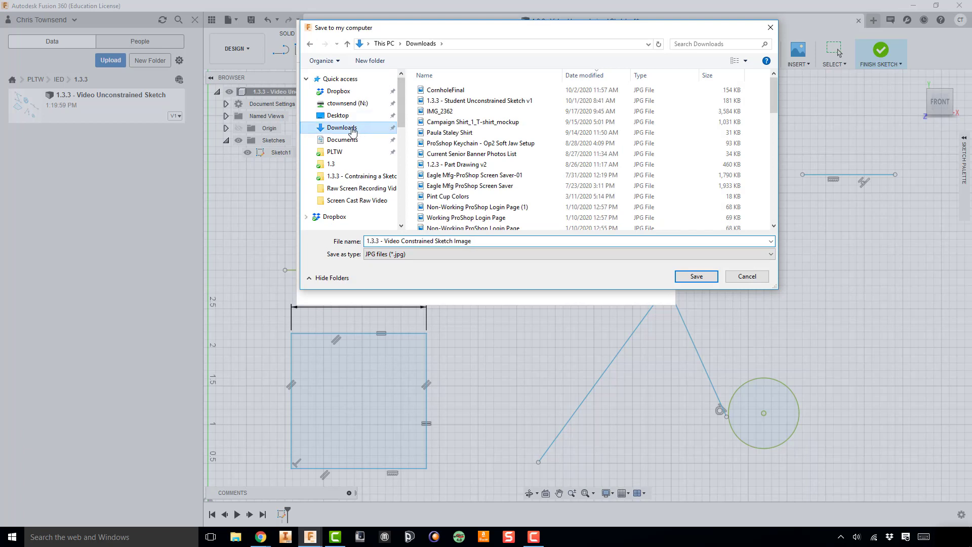
pyautogui.click(694, 277)
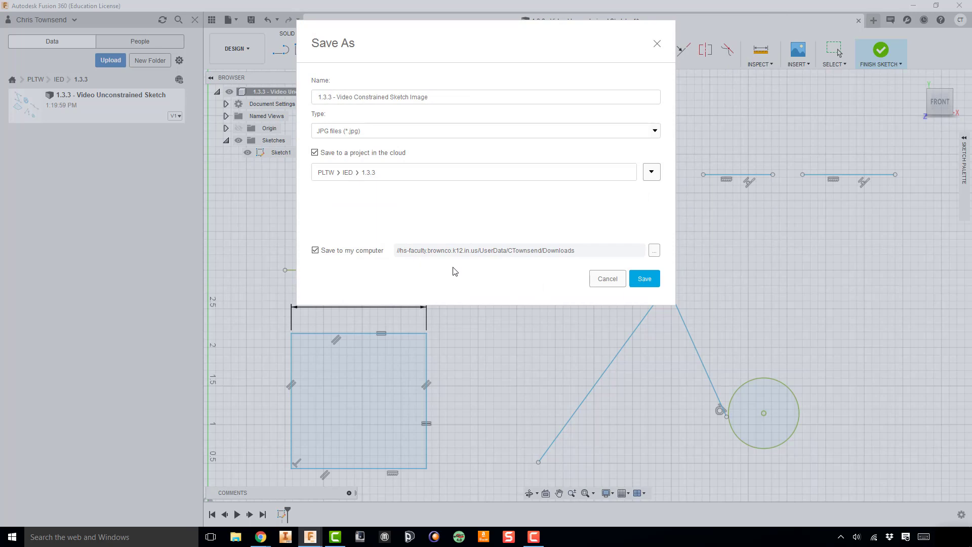
pyautogui.click(645, 279)
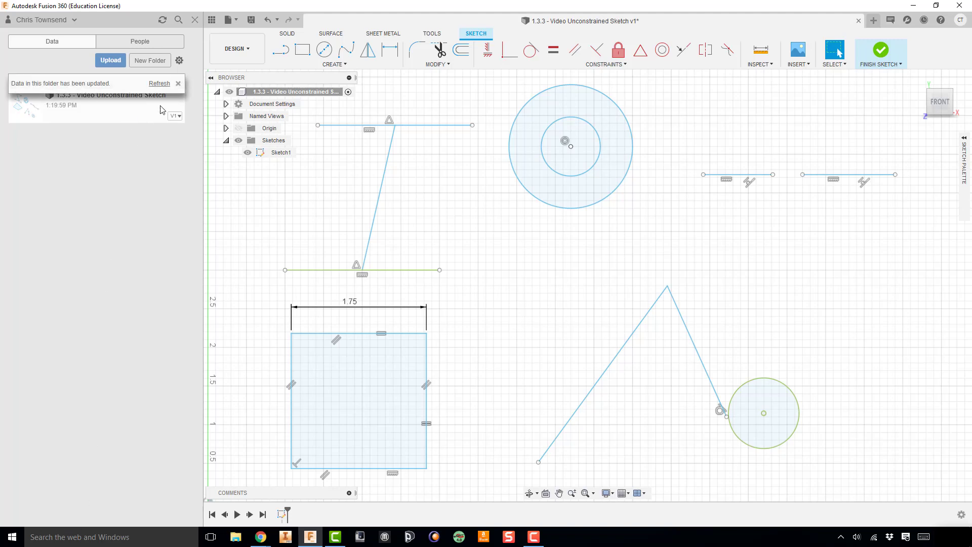
# Refresh the 1.3.3 project folder's contents, and switch to File Explorer to open the Downloads folder.
pyautogui.click(157, 84)
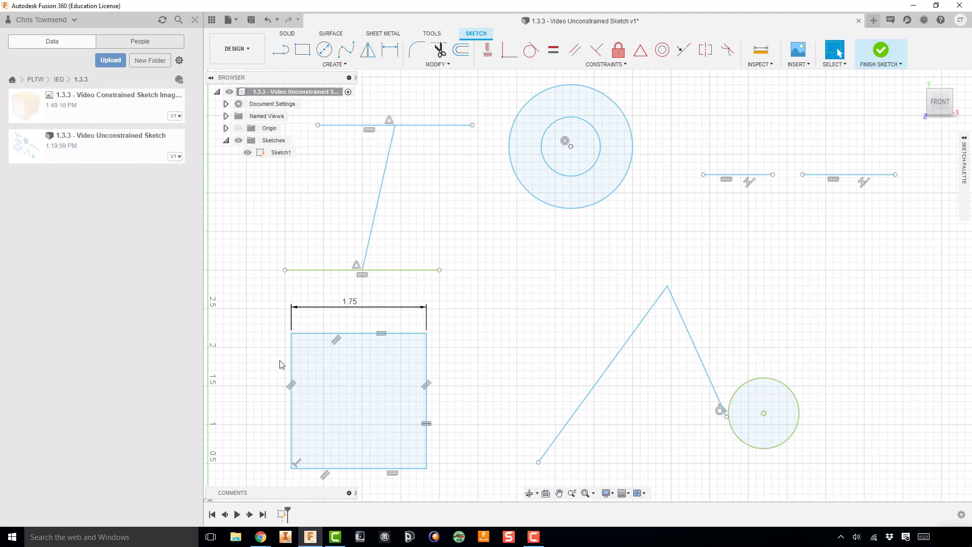
pyautogui.click(235, 537)
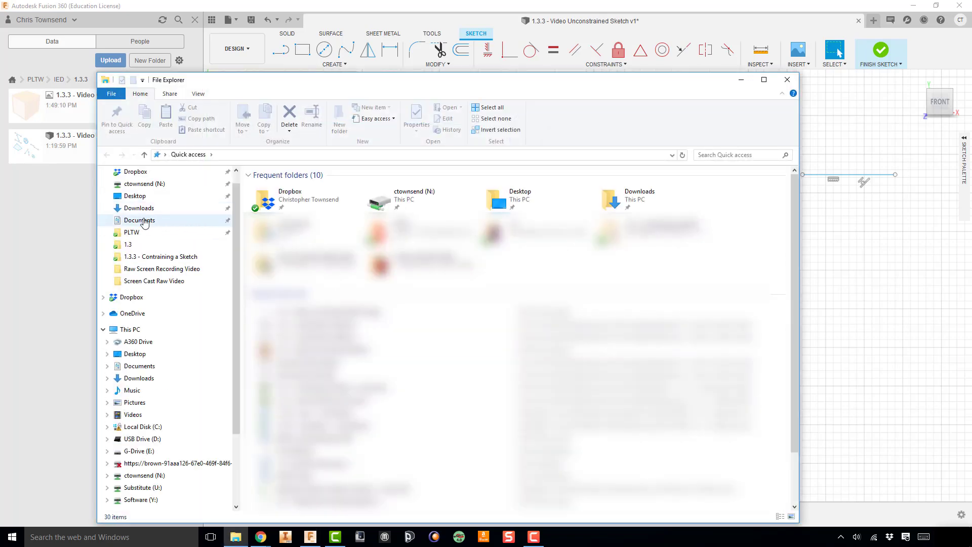
pyautogui.click(142, 210)
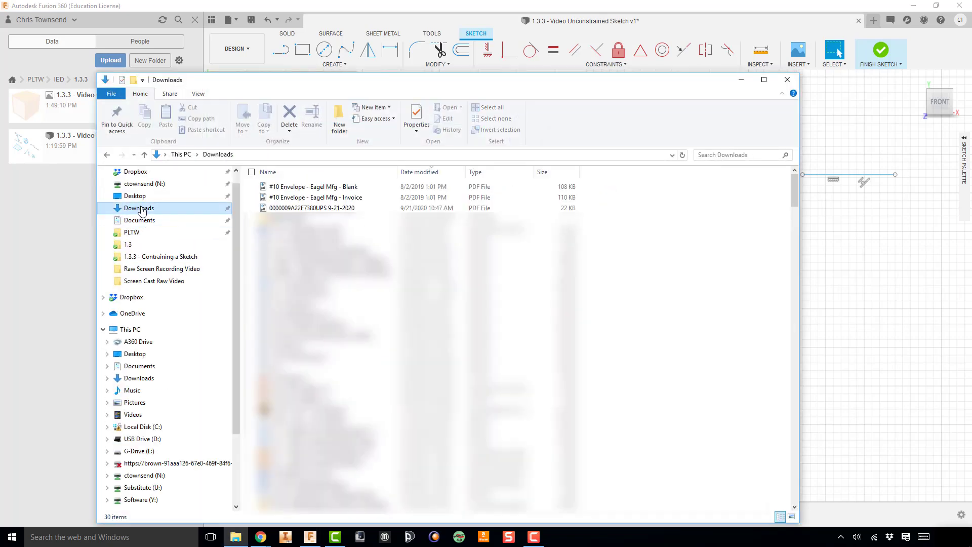